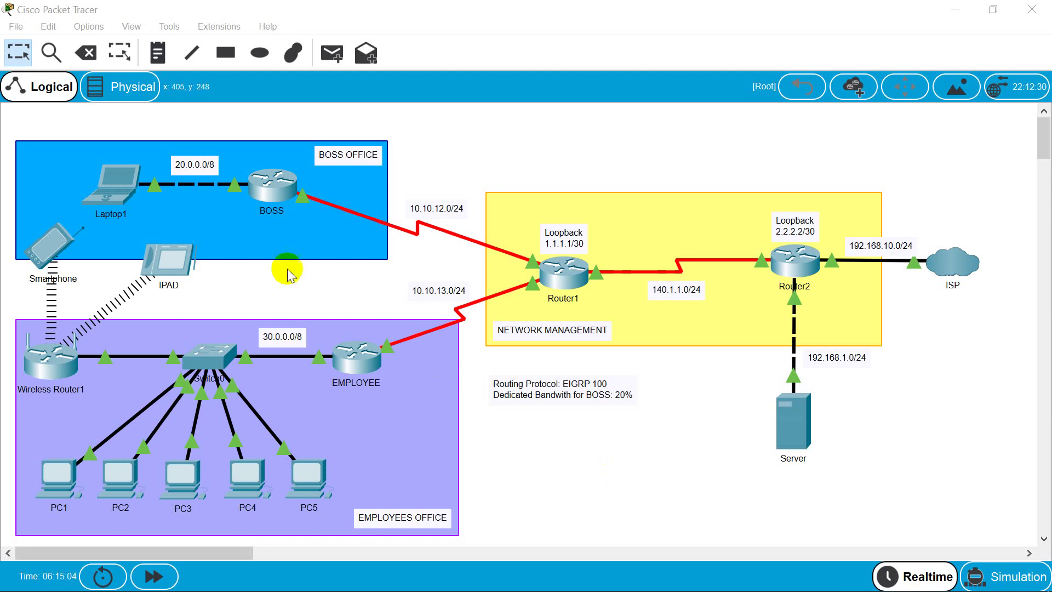
- Enter privileged EXEC mode on the BOSS router's CLI and display its interface summary with show ip int brief
click(261, 214)
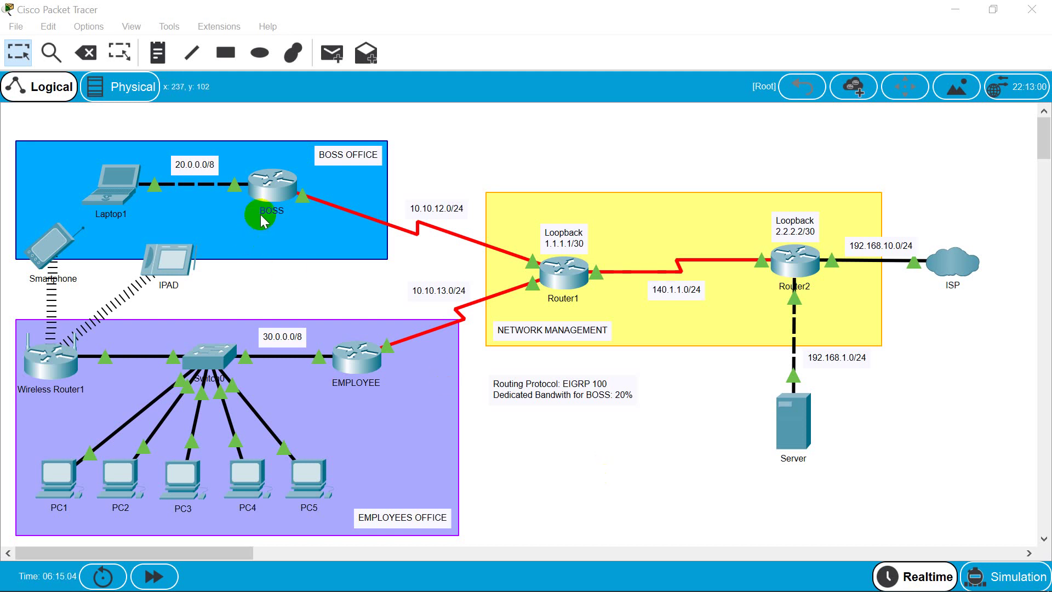
click(195, 184)
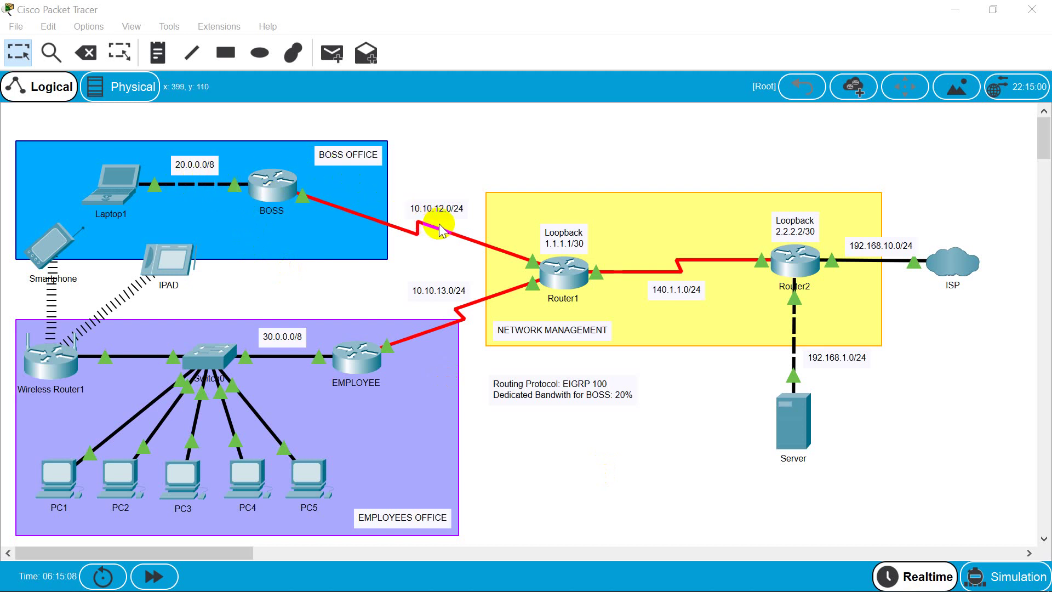
click(272, 187)
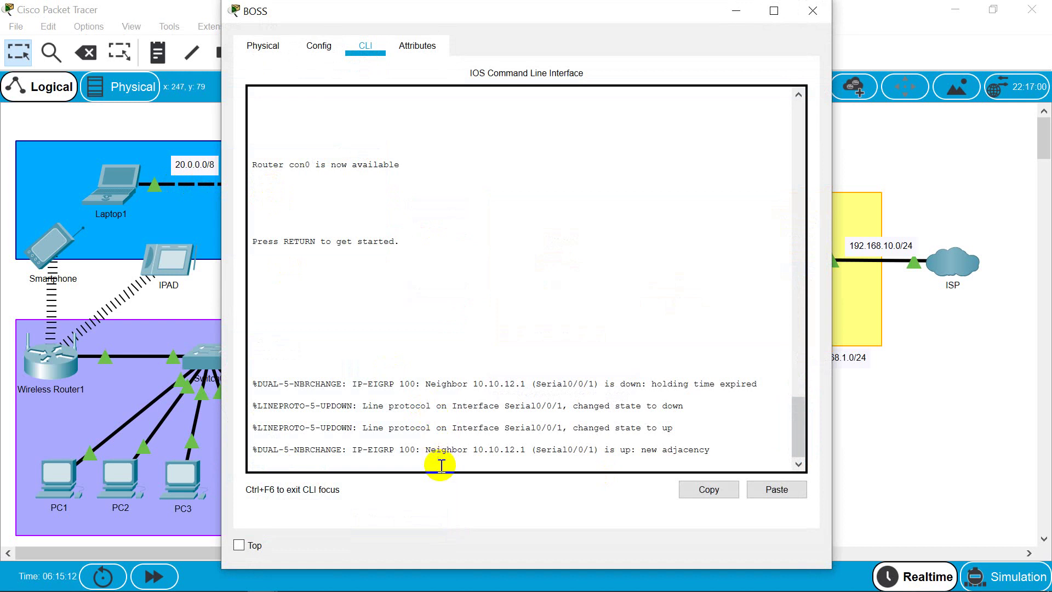
key(Return)
key(Return)
key(Return)
key(Return)
key(Return)
text(er>e)
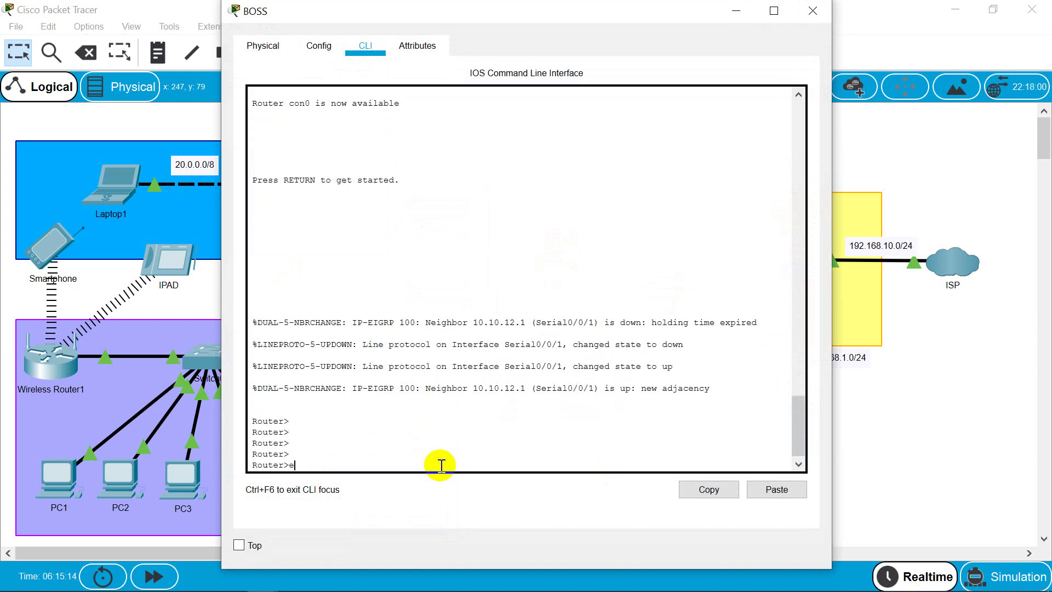
text(n)
key(Return)
key(Return)
key(Return)
text(sho)
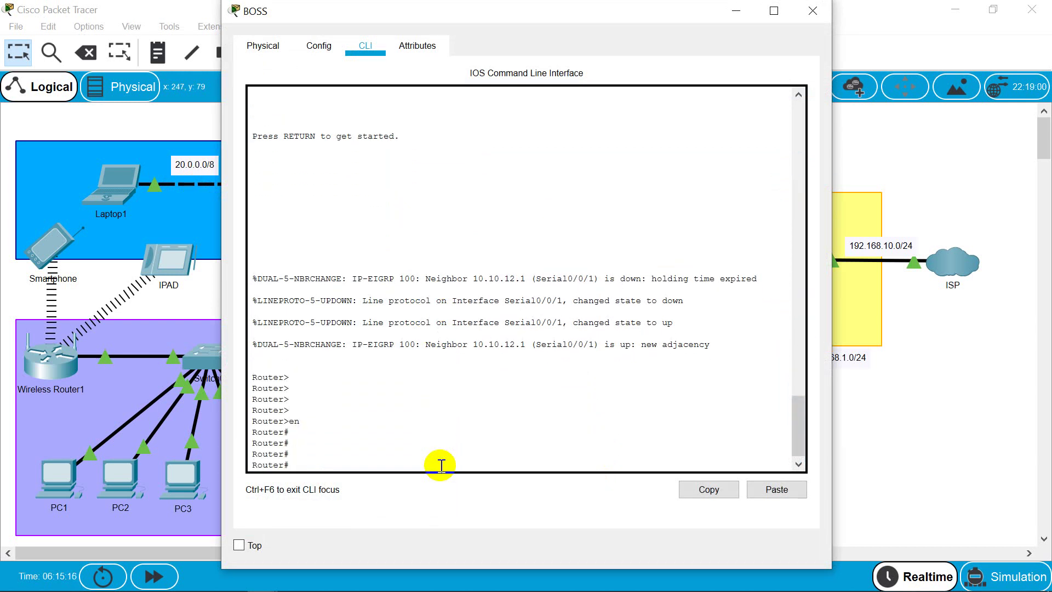
text(w ip int brief)
key(Return)
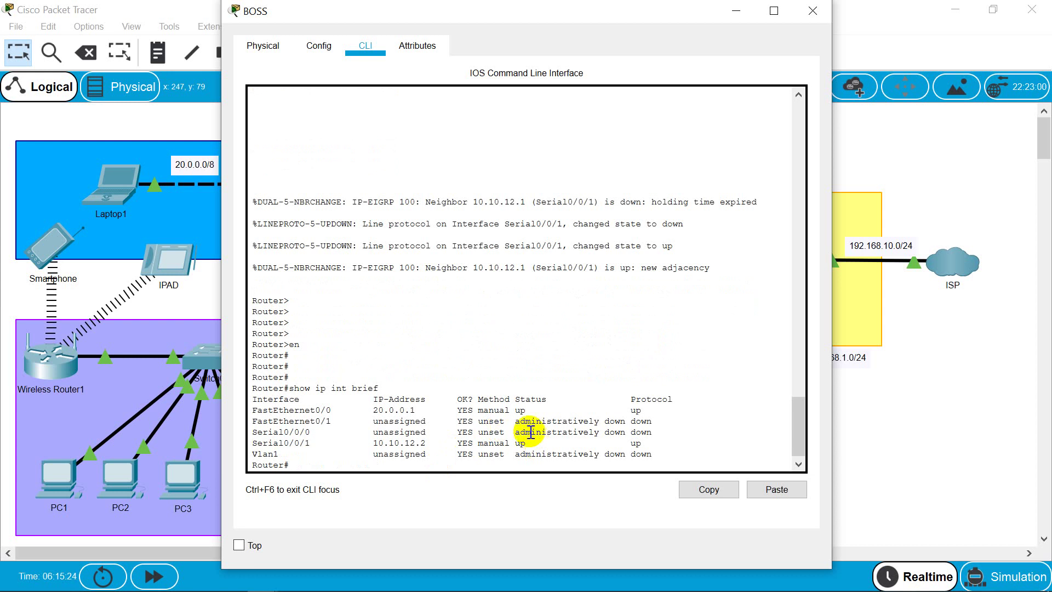
- Display the BOSS router's full routing table with sh ip route and close its console
text(sh ip route)
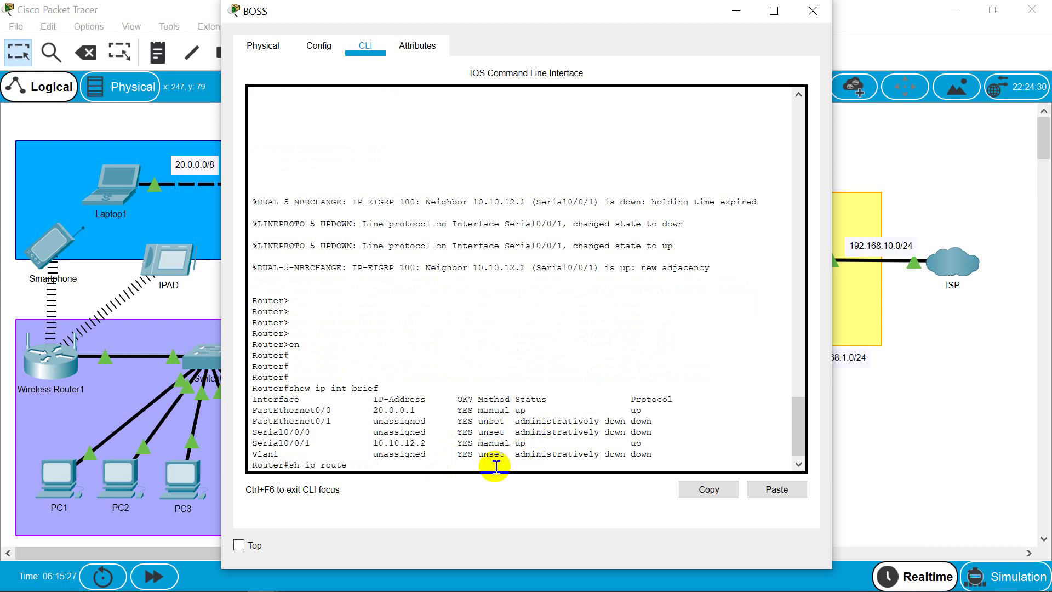
key(Return)
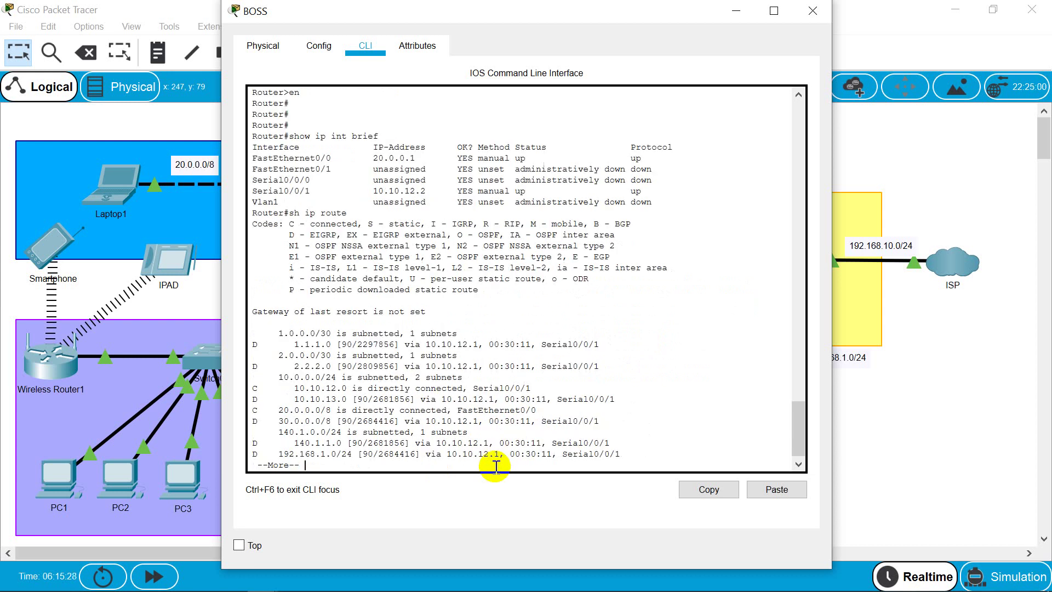
key(space)
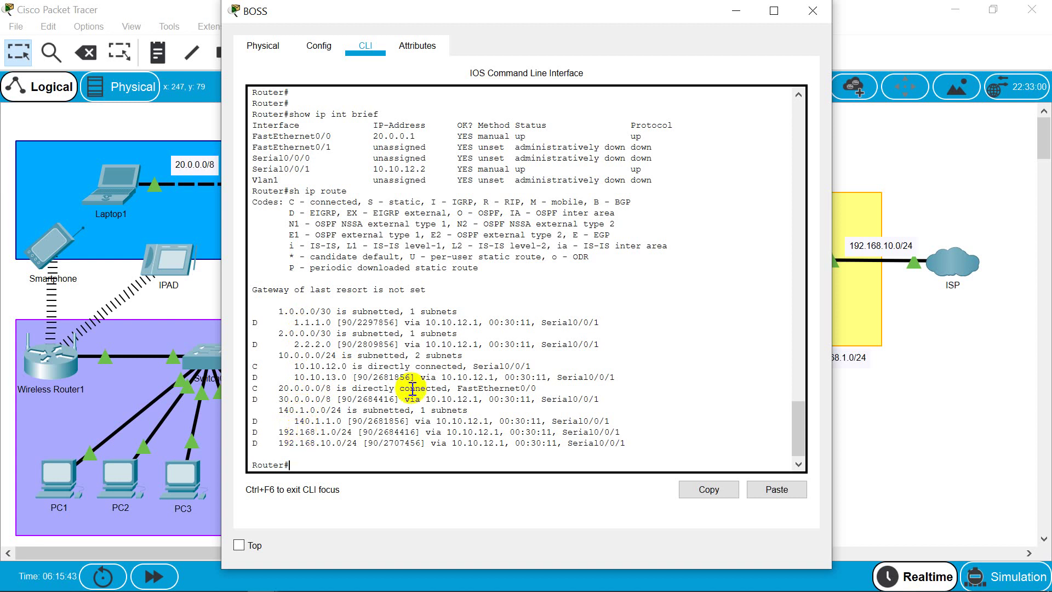
click(814, 13)
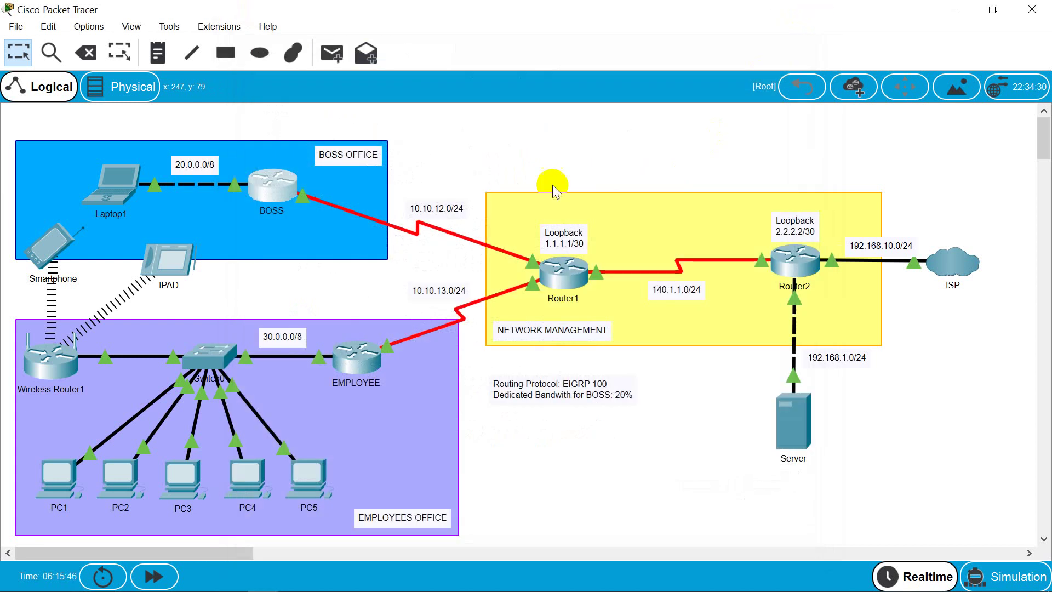
- Enter privileged EXEC mode on the EMPLOYEE router's CLI and display its interface summary with show ip int brief
click(364, 369)
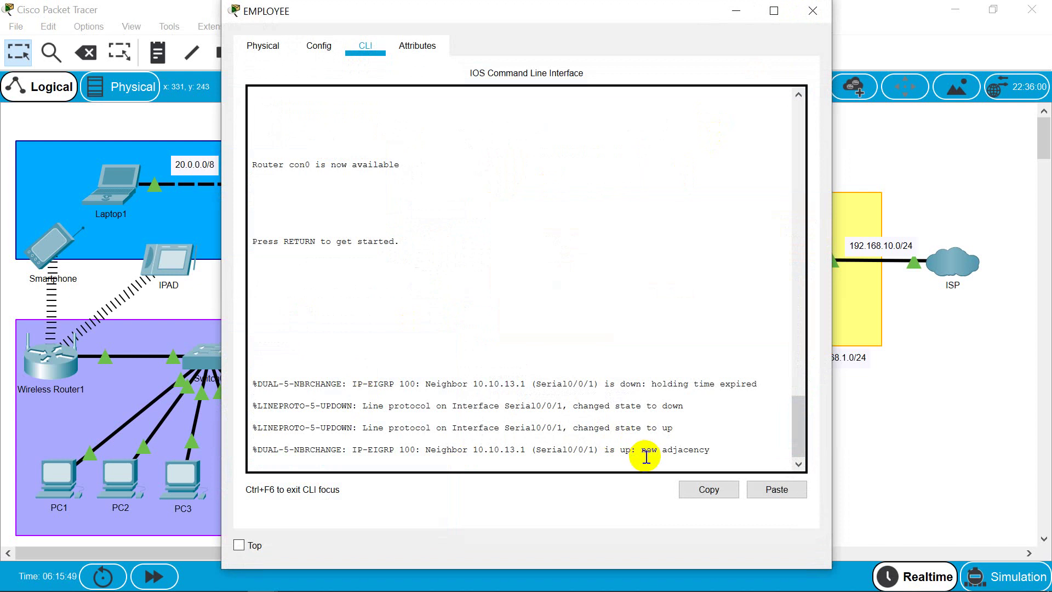
key(Return)
key(Return)
key(Return)
key(Return)
text(en)
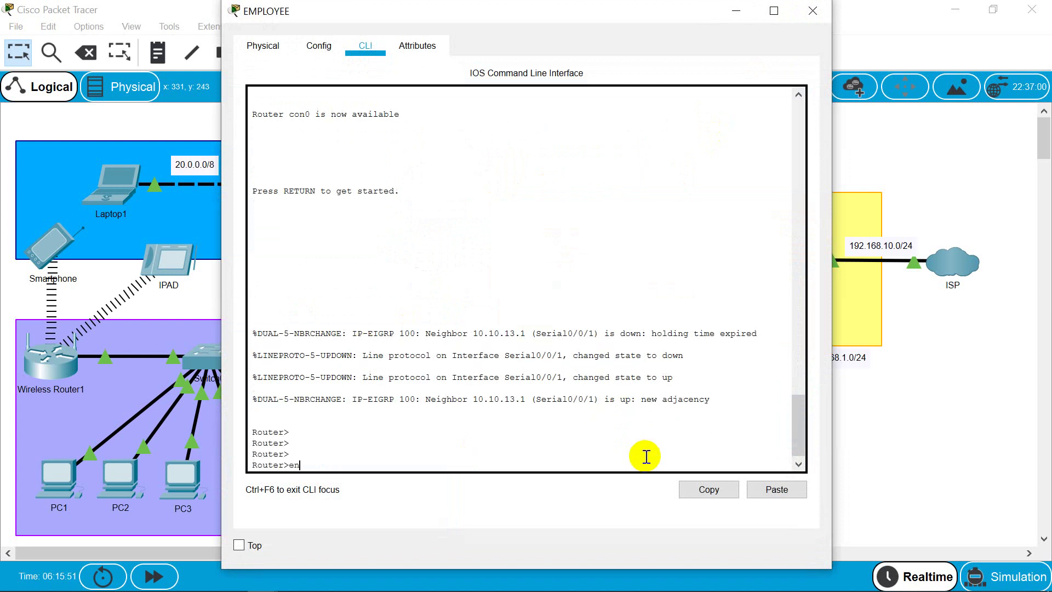
key(Return)
key(Return)
text(show ip)
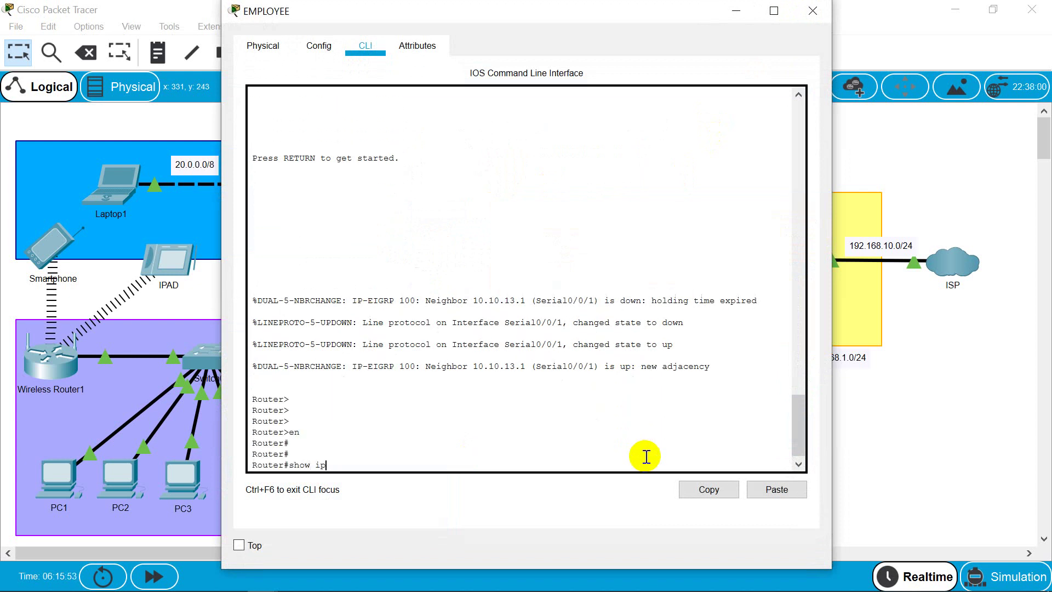
text( int brief)
key(Return)
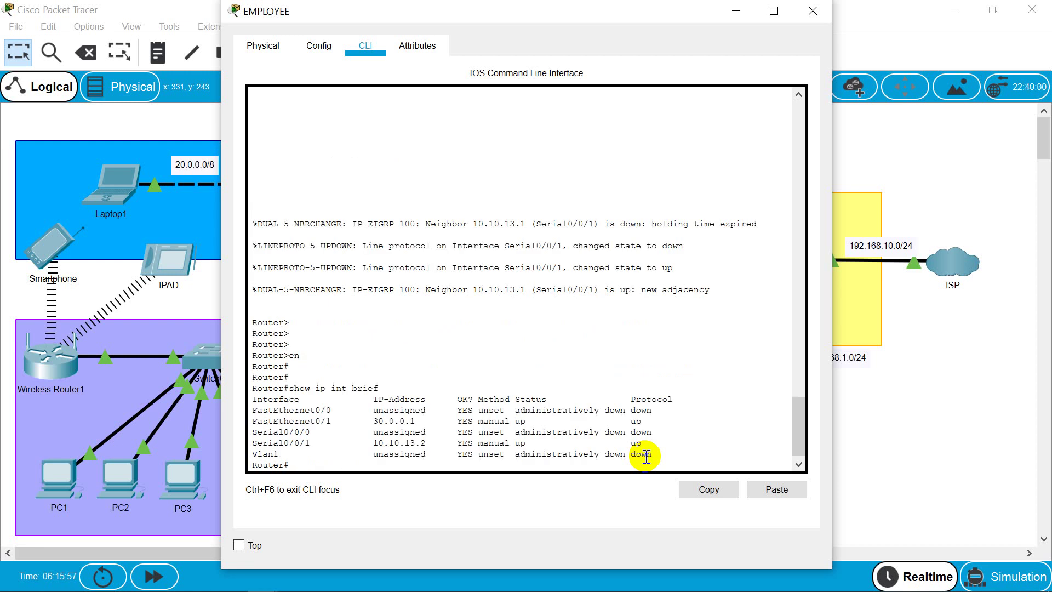
- Display the EMPLOYEE router's full routing table with show ip route and close its console
text(show ip route)
key(Return)
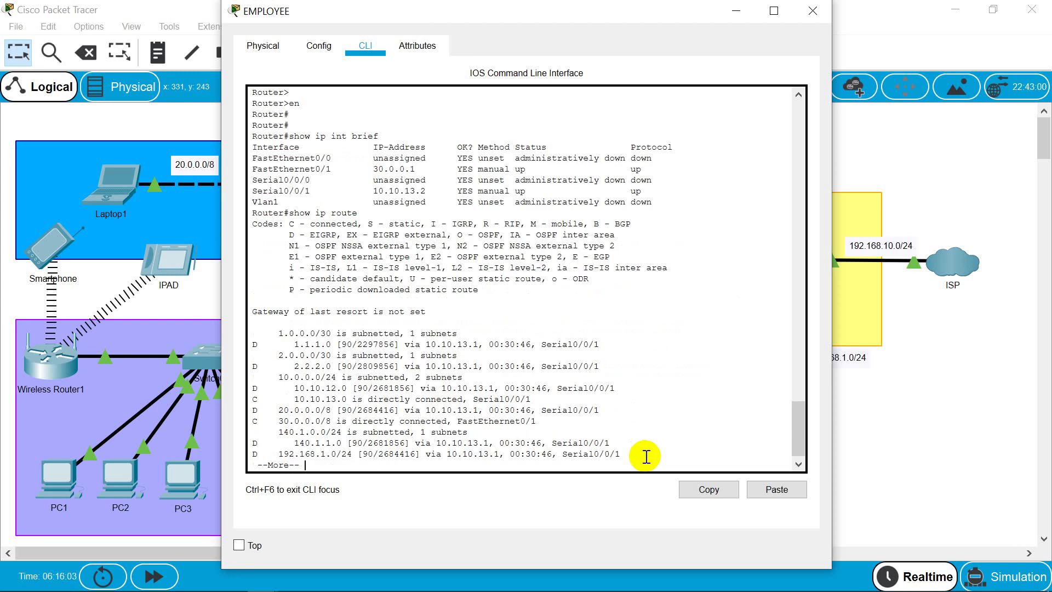
key(space)
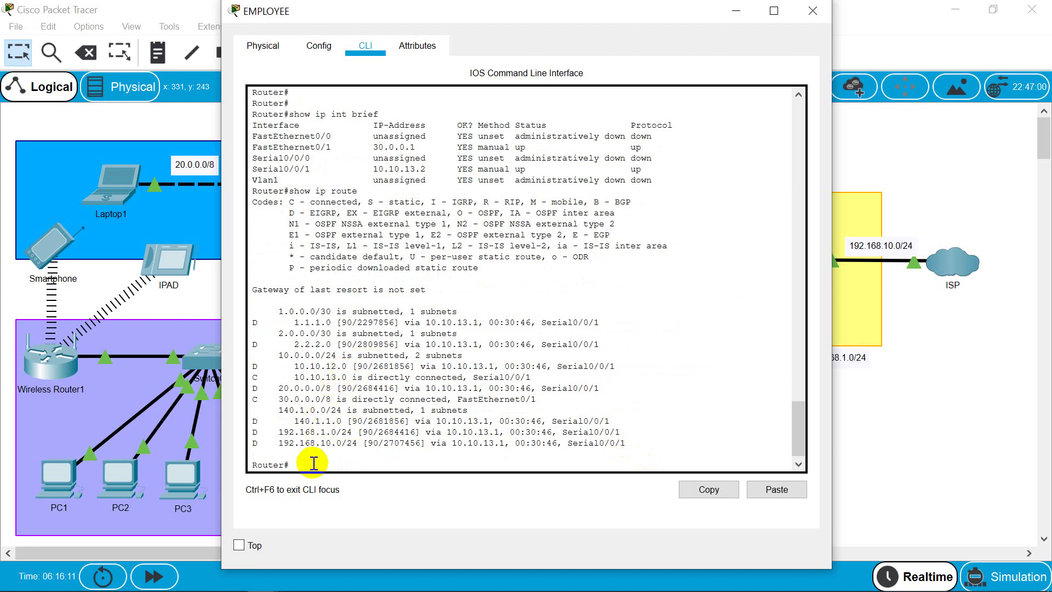
click(815, 13)
- Enter privileged EXEC mode on Router1's CLI, display the full routing table with show ip route, and close the console
click(557, 271)
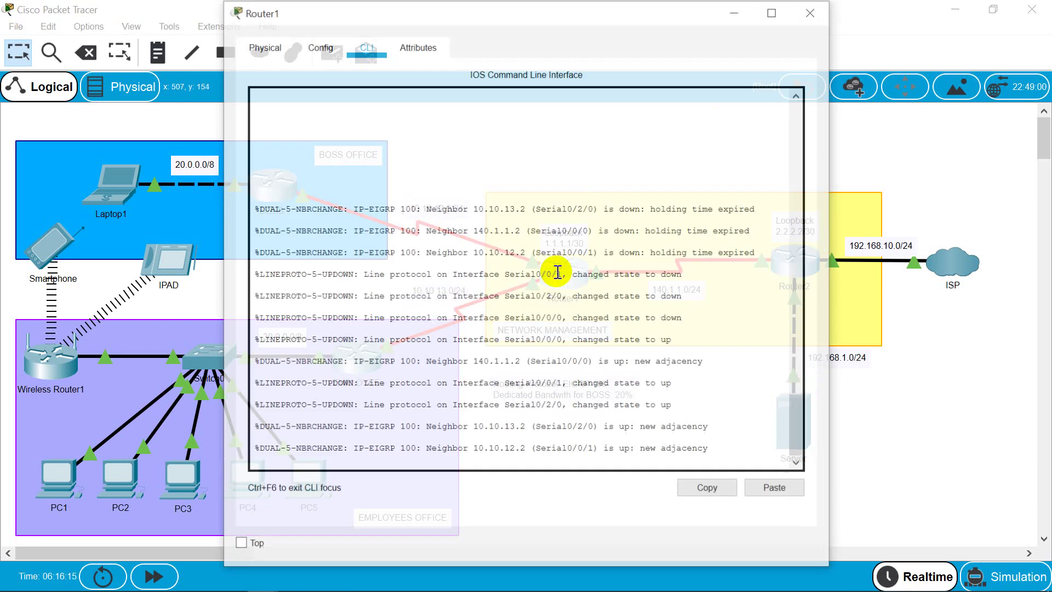
click(565, 464)
key(Return)
key(Return)
key(Return)
key(Return)
key(Return)
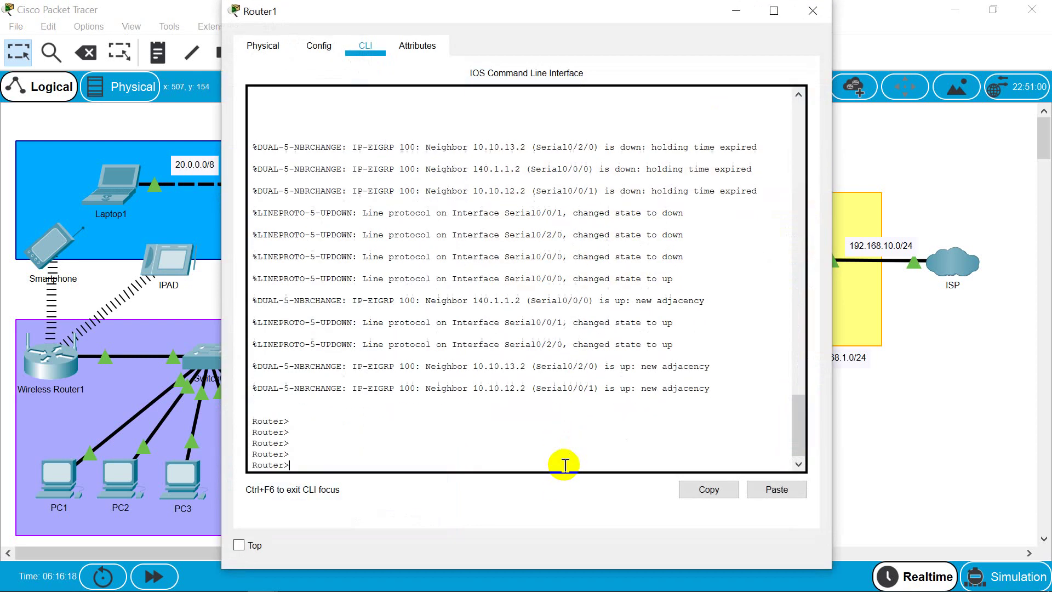
text(en)
key(Return)
key(Return)
key(Return)
text(show)
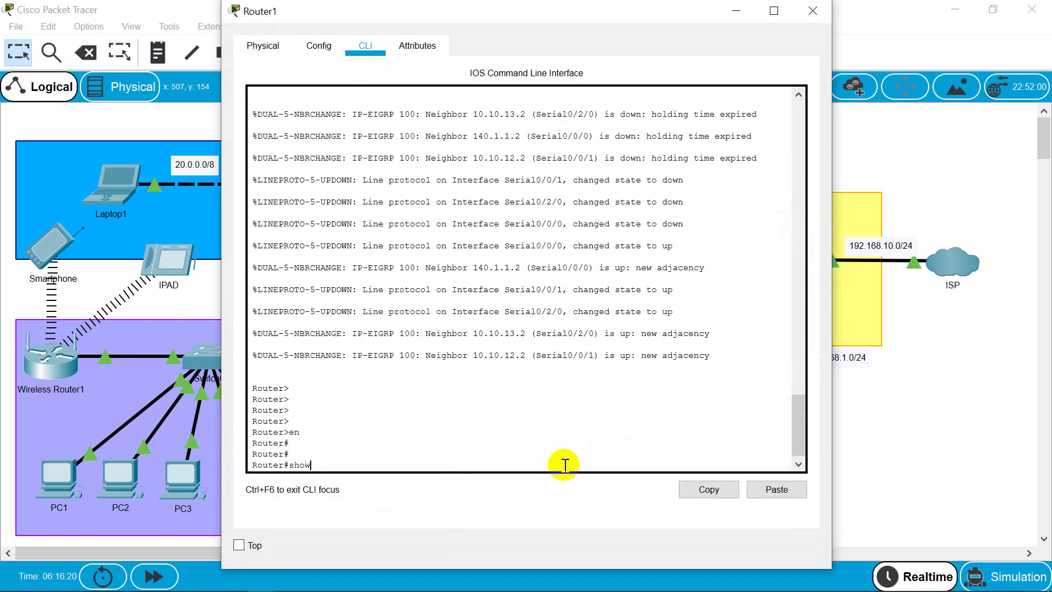
text( ip route)
key(Return)
key(space)
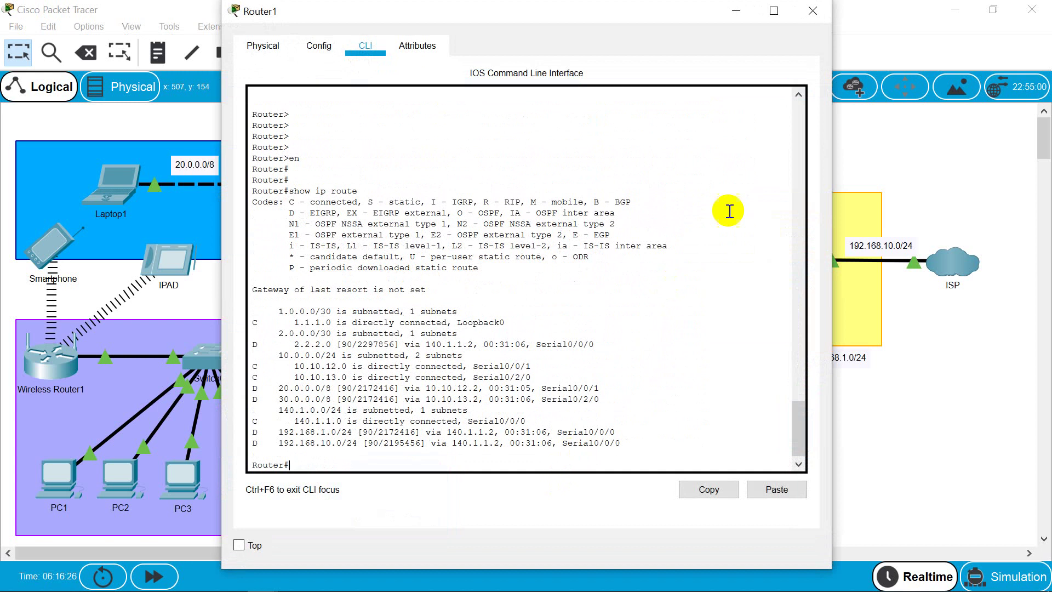
click(813, 20)
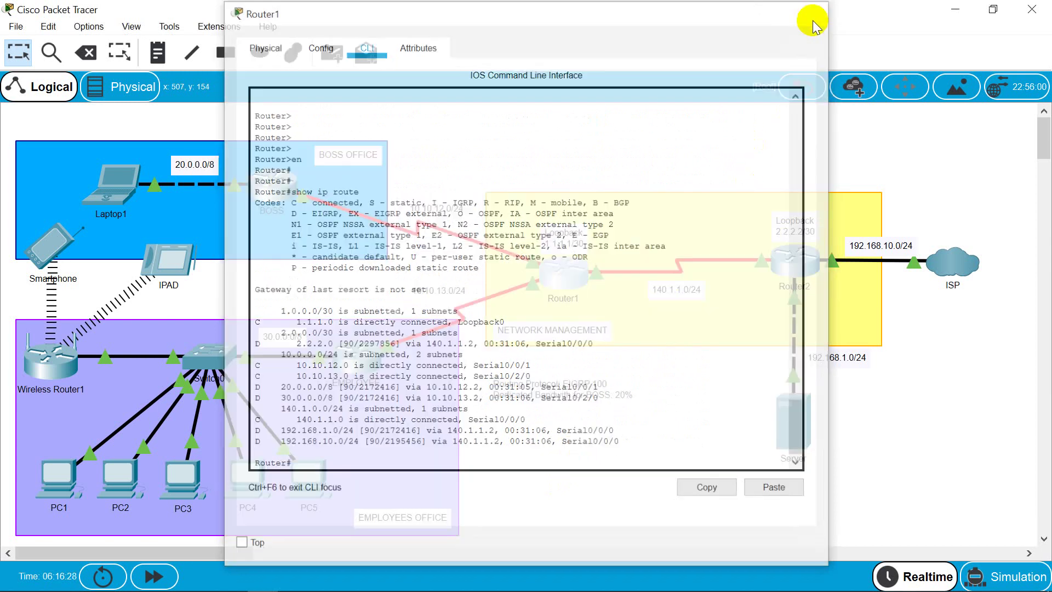
- Enter privileged EXEC mode on Router2's CLI, display the full routing table with show ip route, and close the console
click(798, 274)
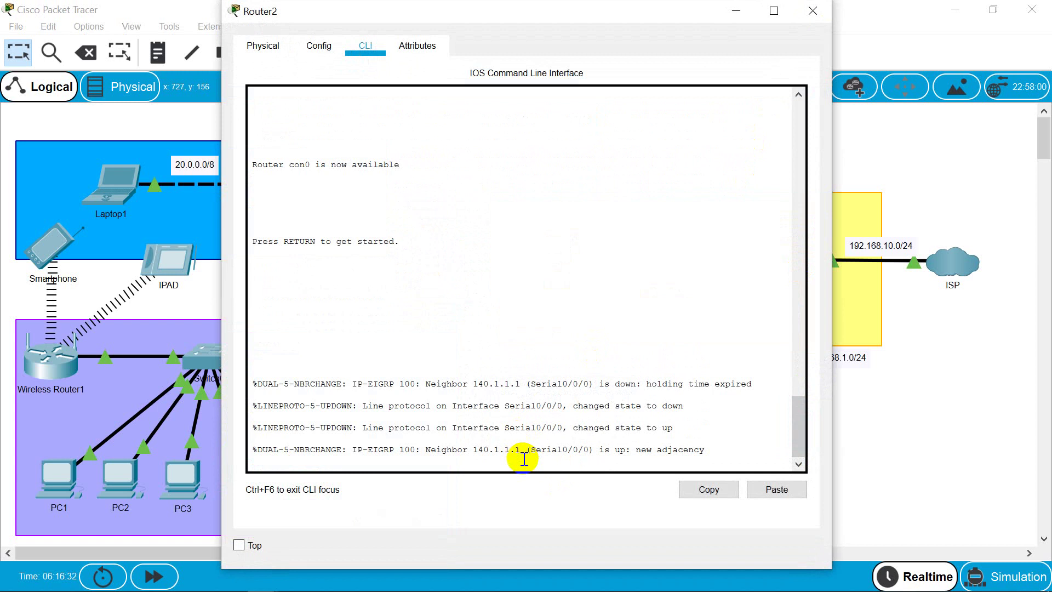
key(Return)
key(Return)
key(Return)
key(Return)
text(en)
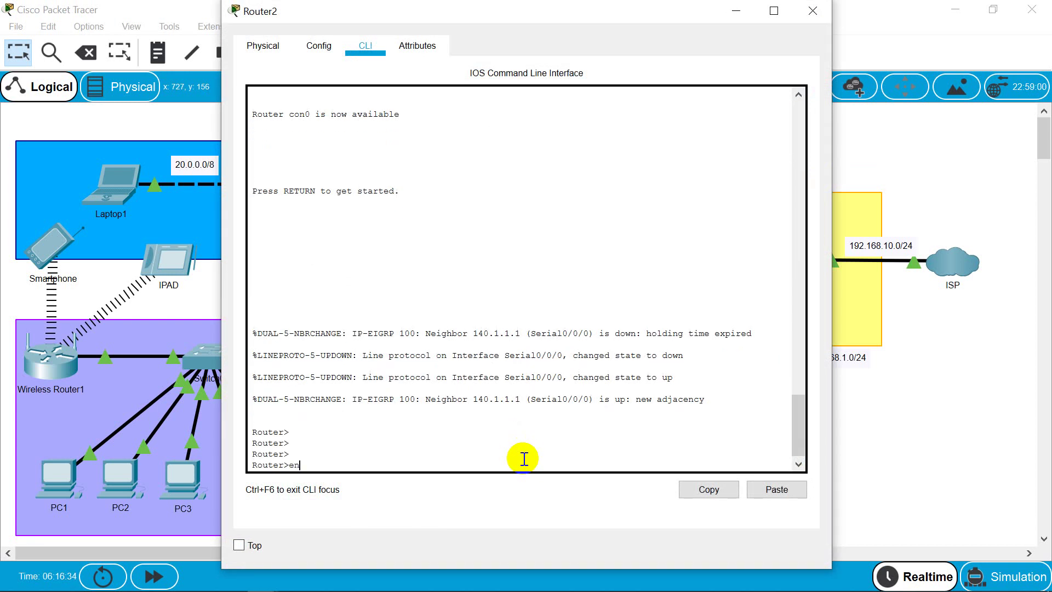
key(Return)
key(Return)
key(Return)
key(Return)
text(show )
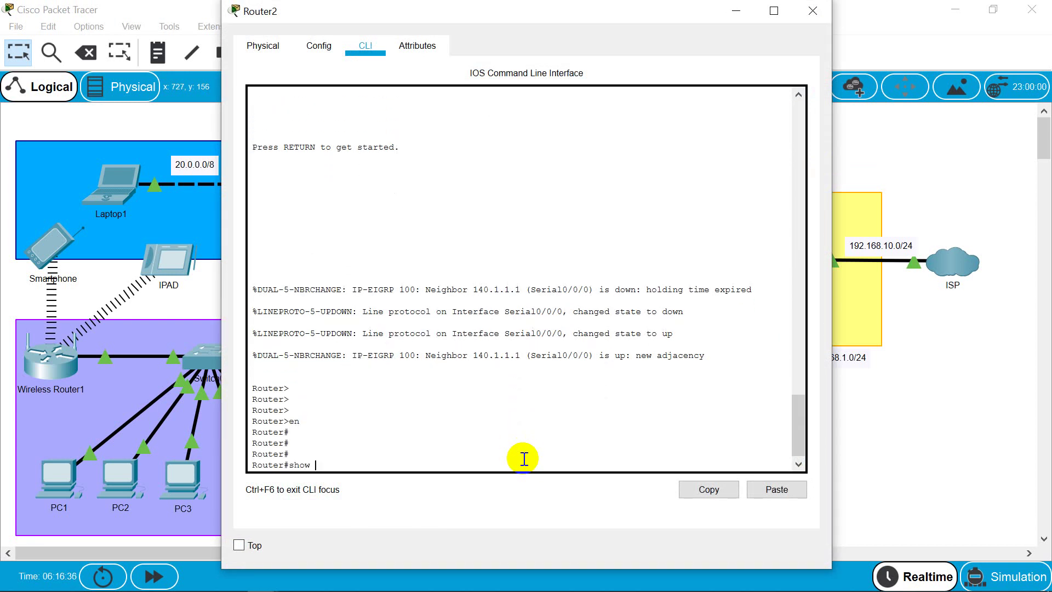
text(ip route)
key(Return)
key(space)
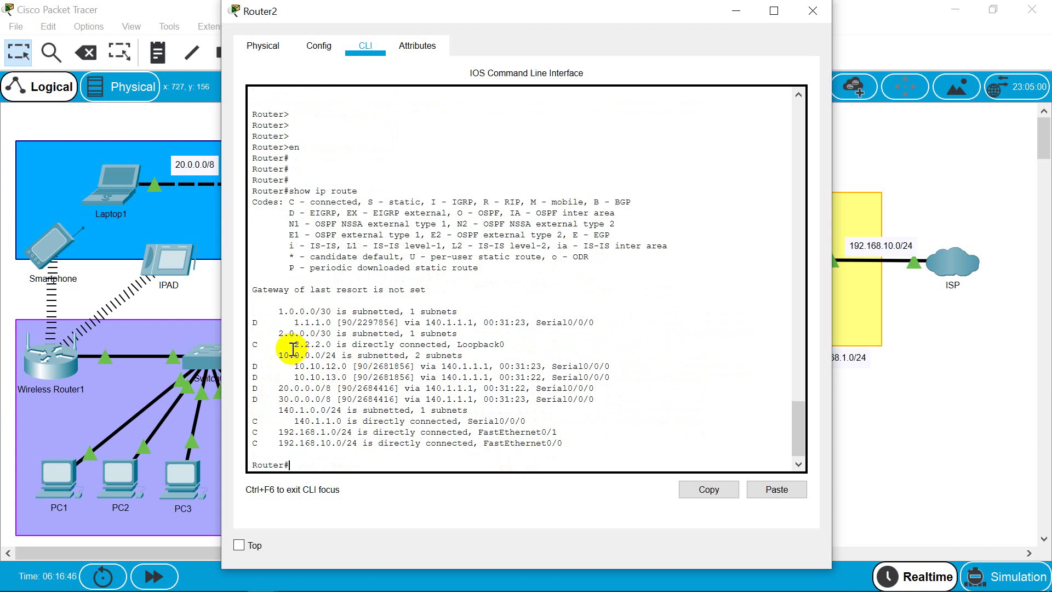
click(813, 11)
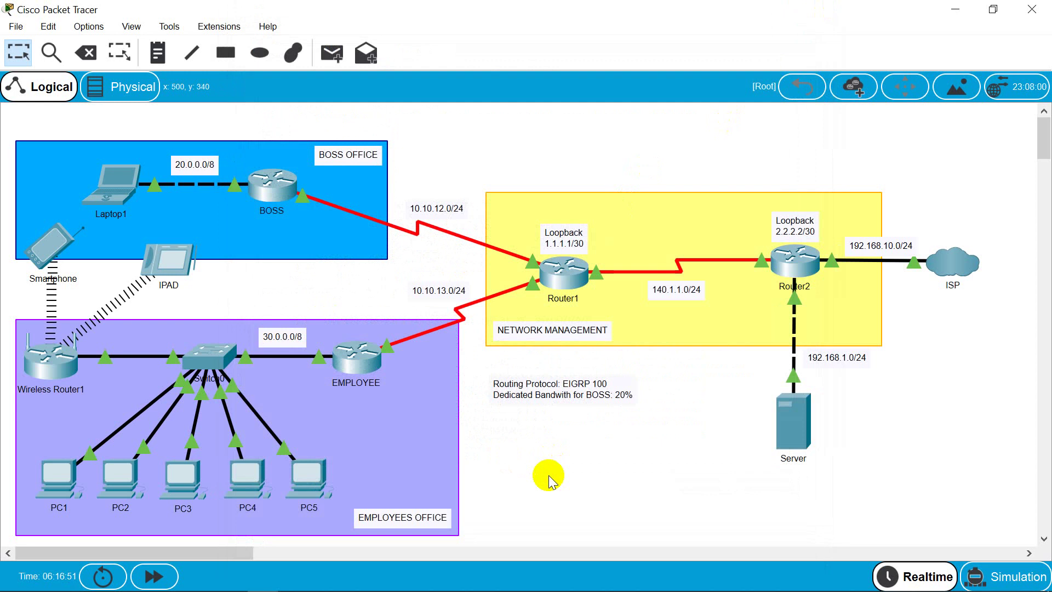
- Check the Server's port and IP address summary in the topology, and briefly open PC1's desktop
mouse_move(54, 491)
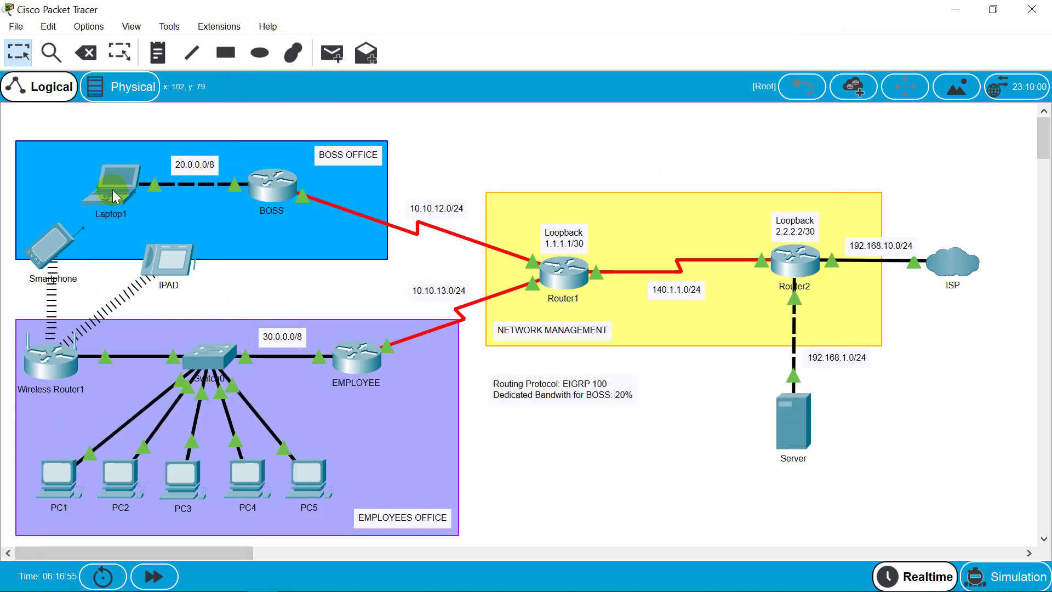
mouse_move(114, 194)
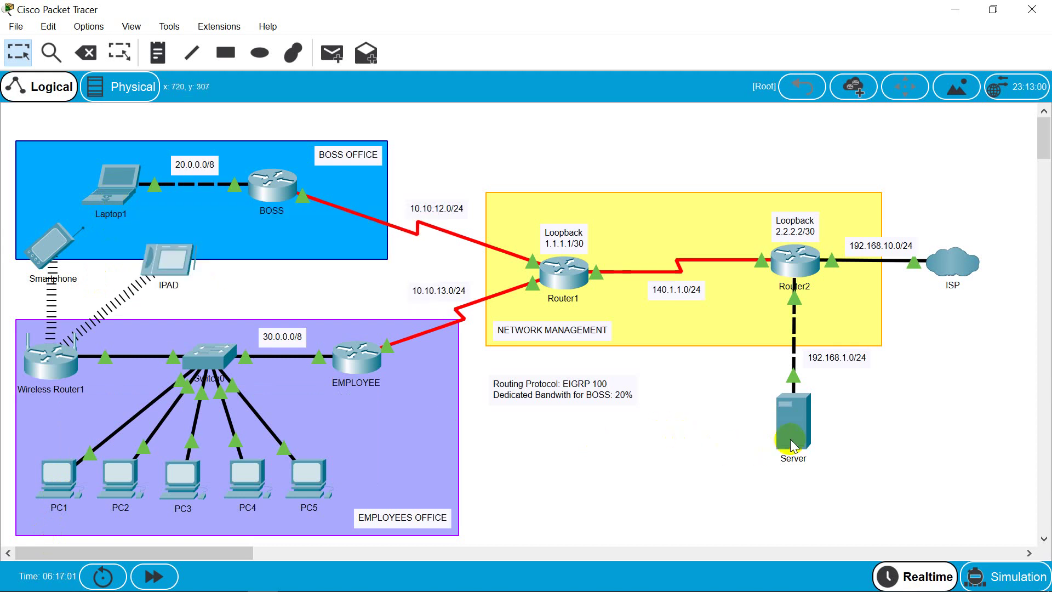
mouse_move(791, 444)
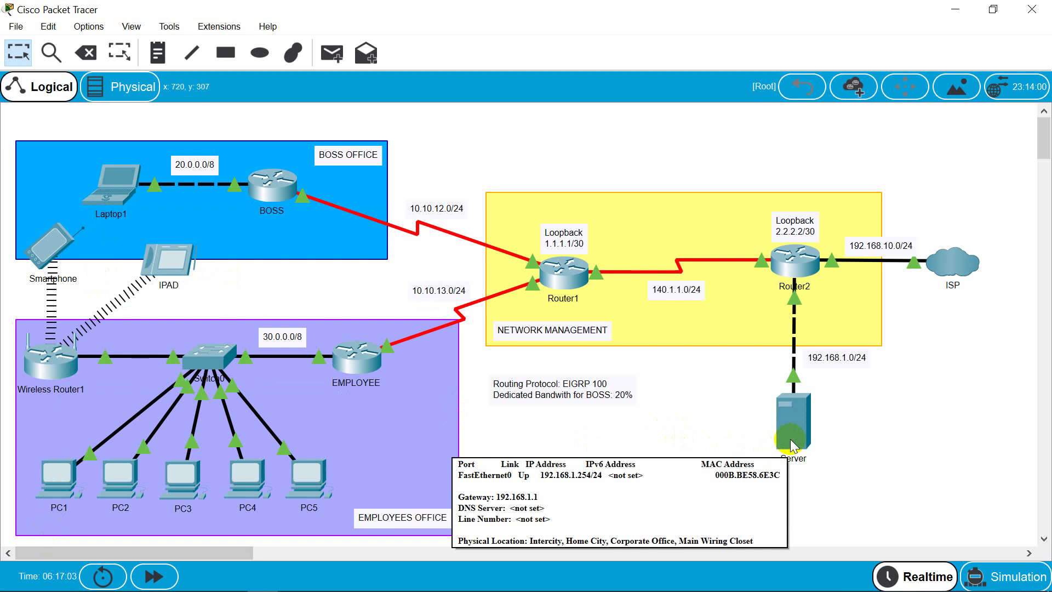
click(52, 486)
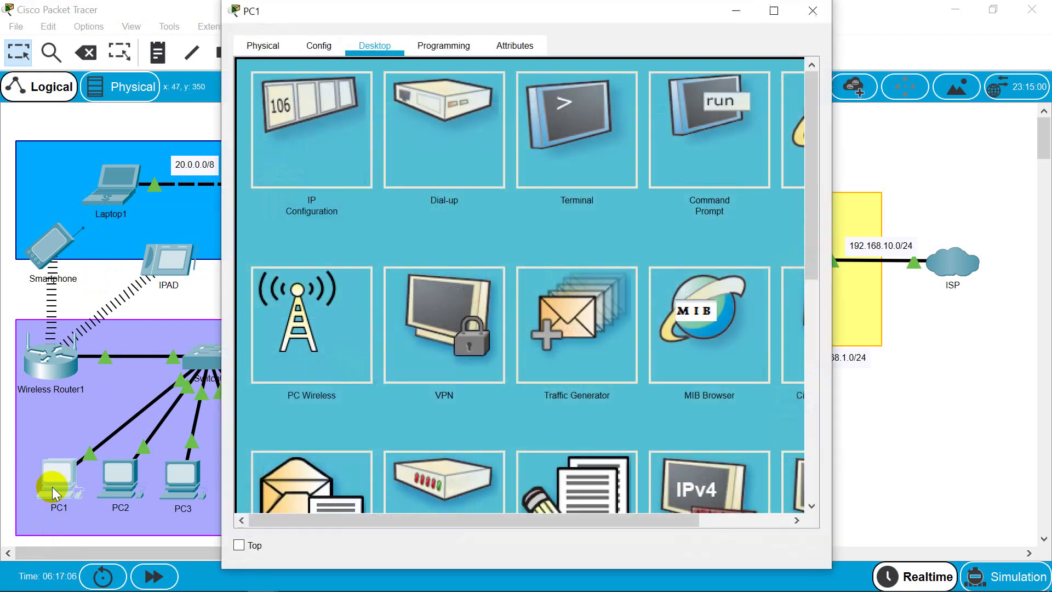
click(812, 11)
- Ping 20.0.0.2 twice from PC5's Command Prompt to test connectivity to the boss office, and close PC5
click(317, 467)
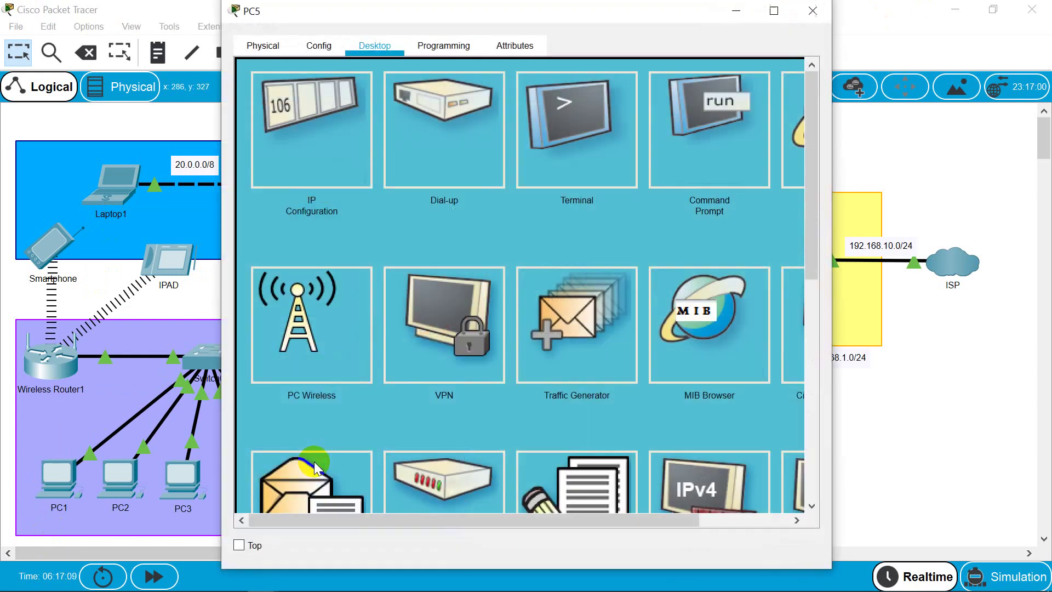
click(684, 142)
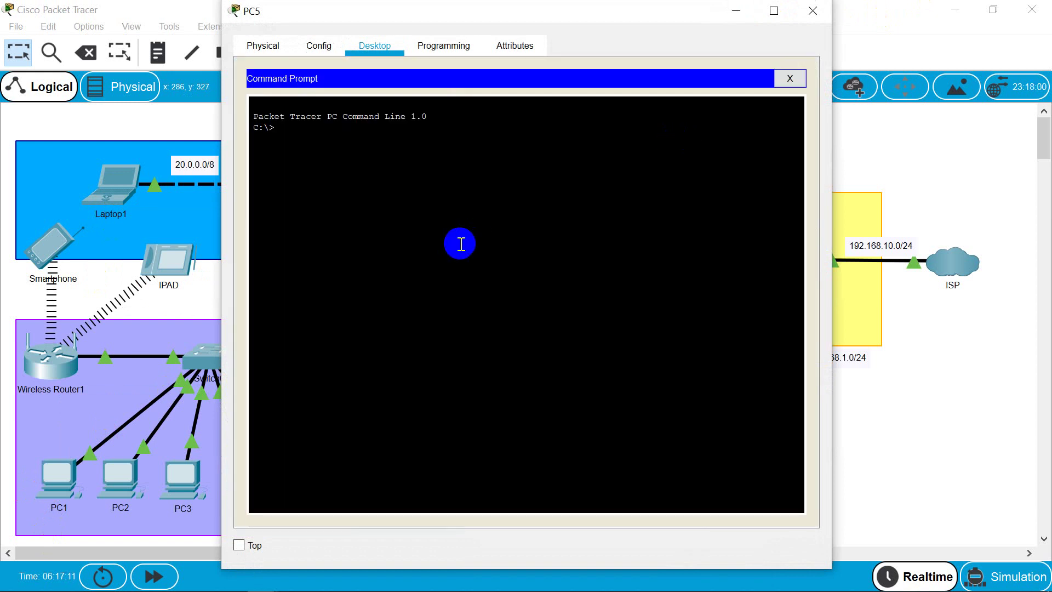
text(ping 20.0.0.2)
key(Return)
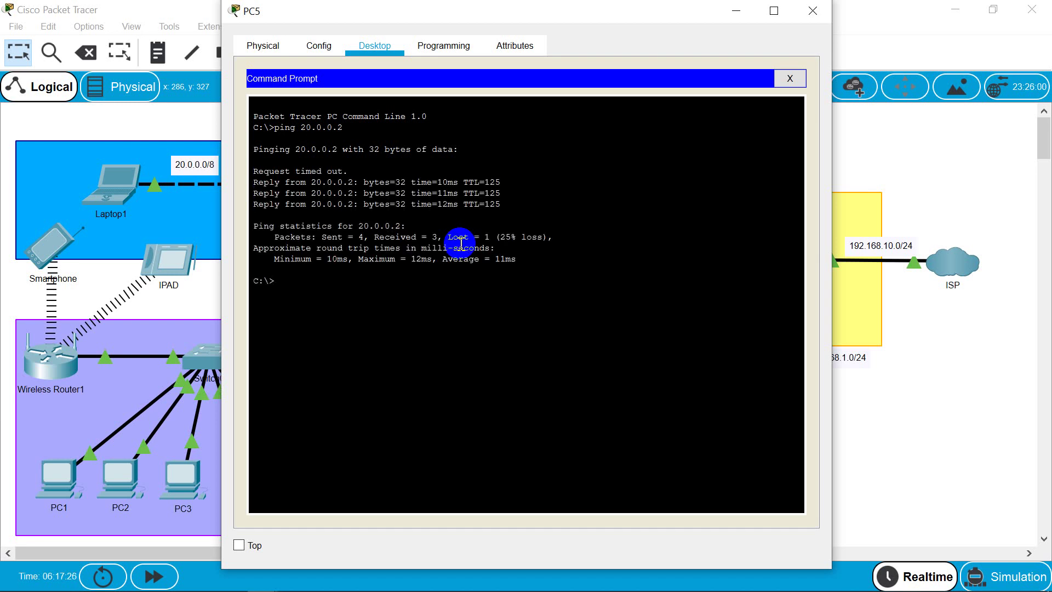
key(Up)
key(Return)
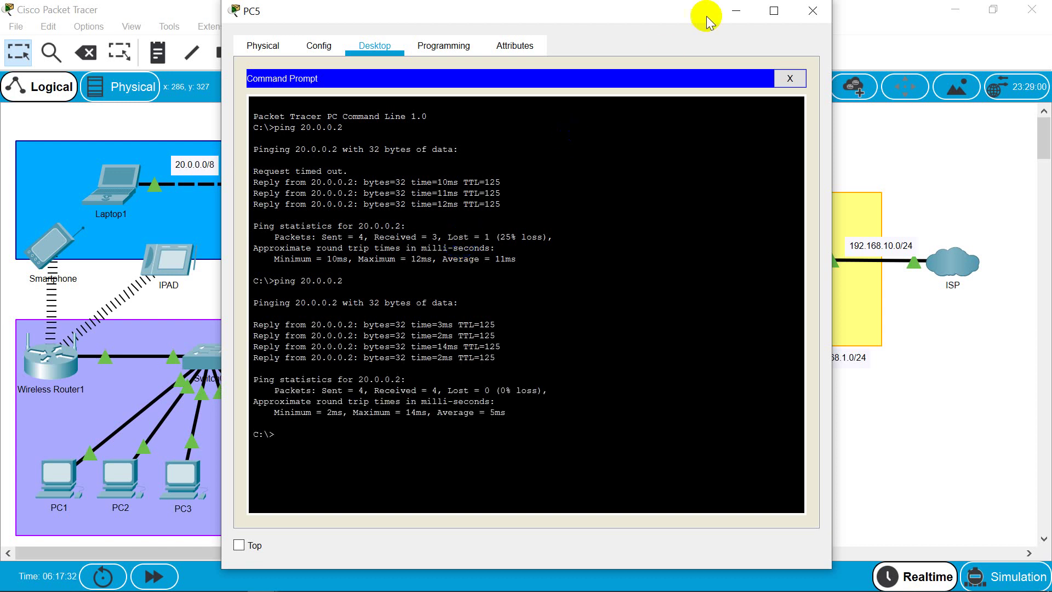
click(812, 11)
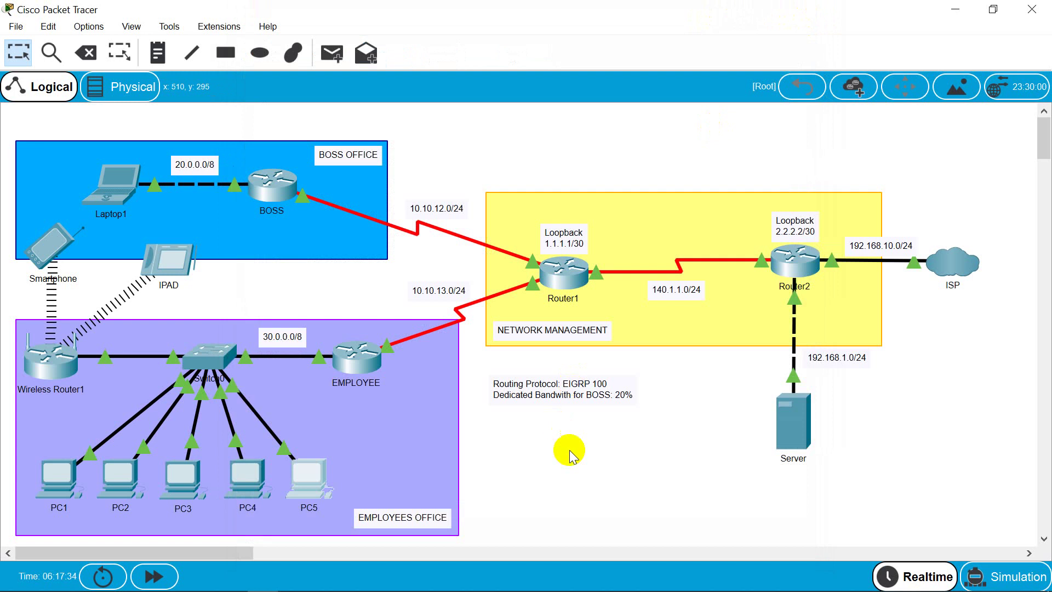
- Ping 192.168.1.254 twice from PC5's Command Prompt to test connectivity to the server network, and close PC5
click(301, 480)
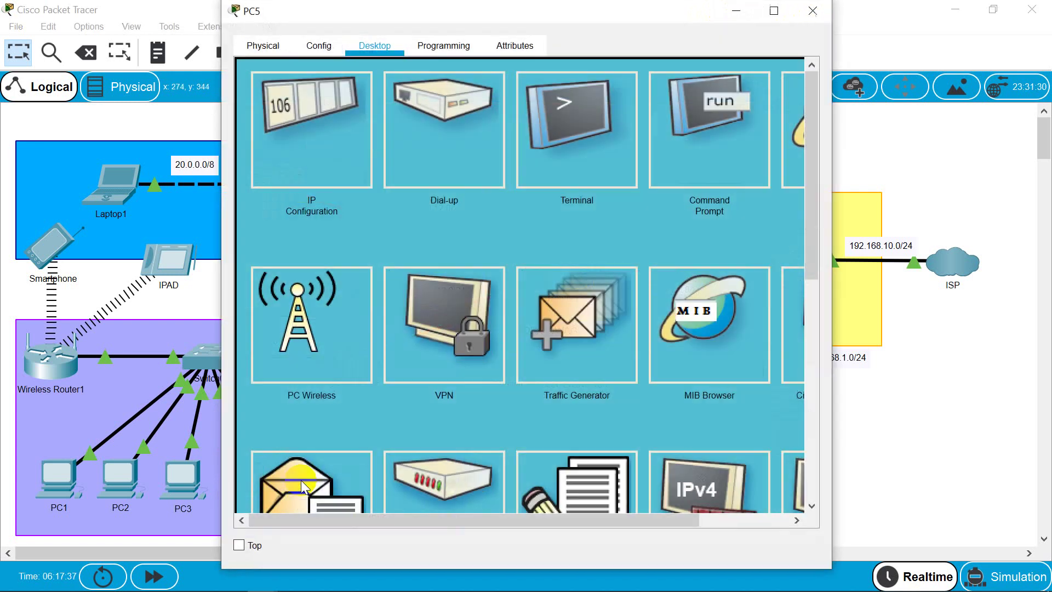
click(678, 163)
text(ping 10)
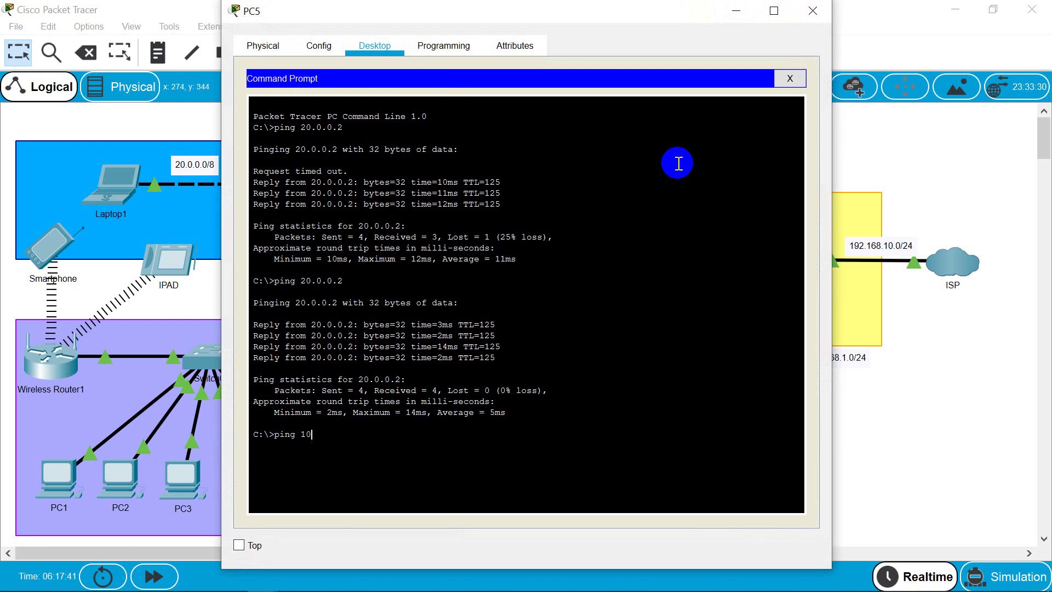
key(BackSpace)
text(92.168.1.254)
key(Return)
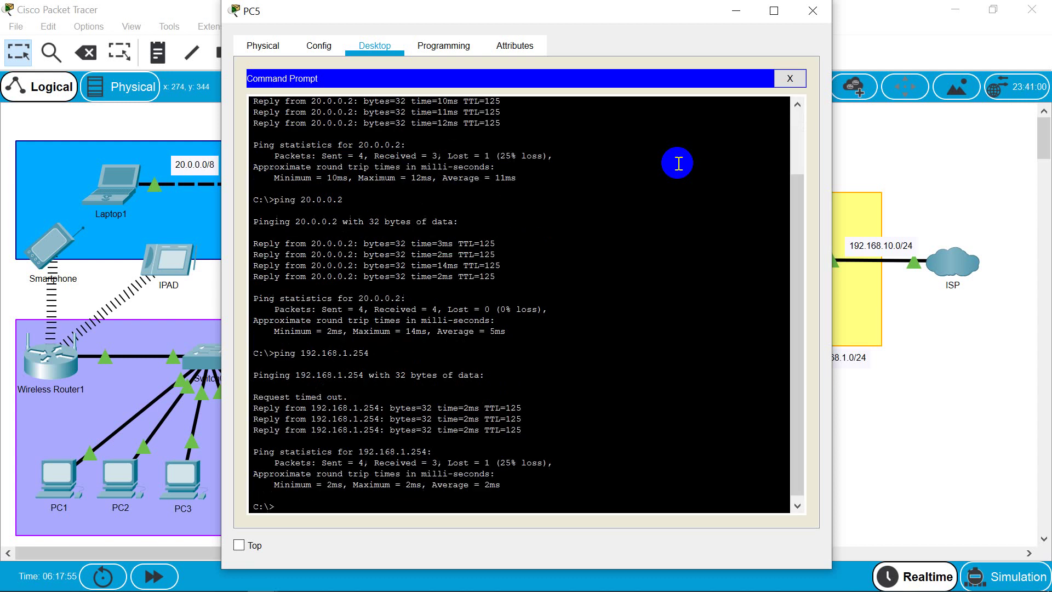
key(Up)
key(Return)
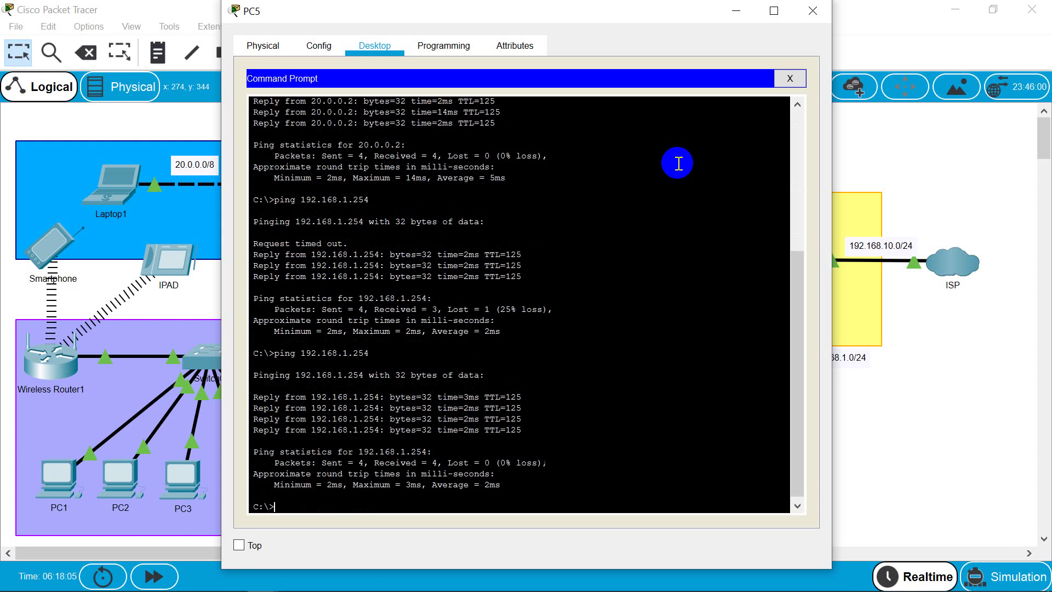
click(824, 9)
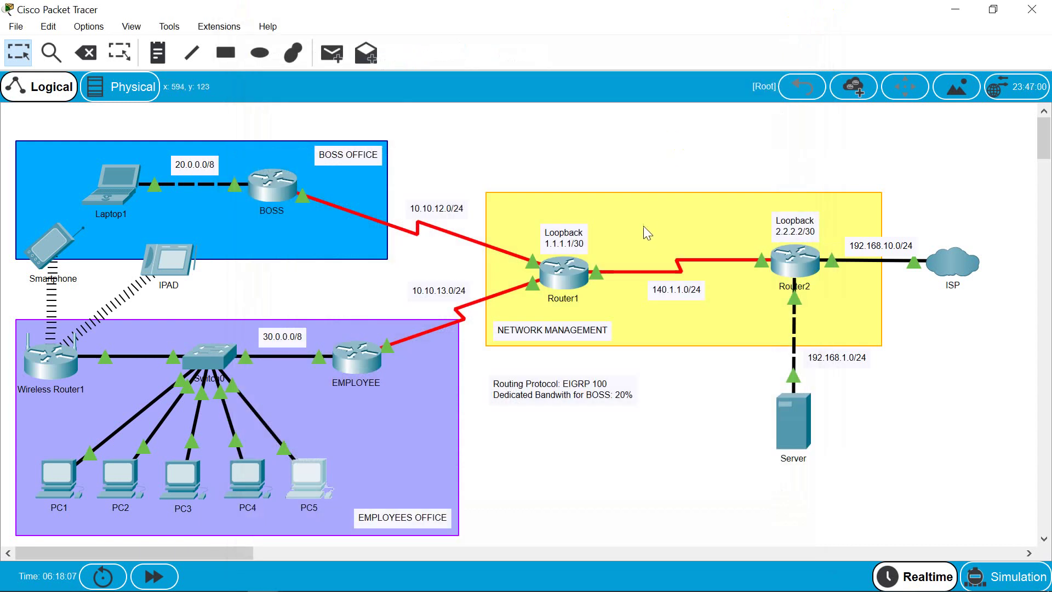
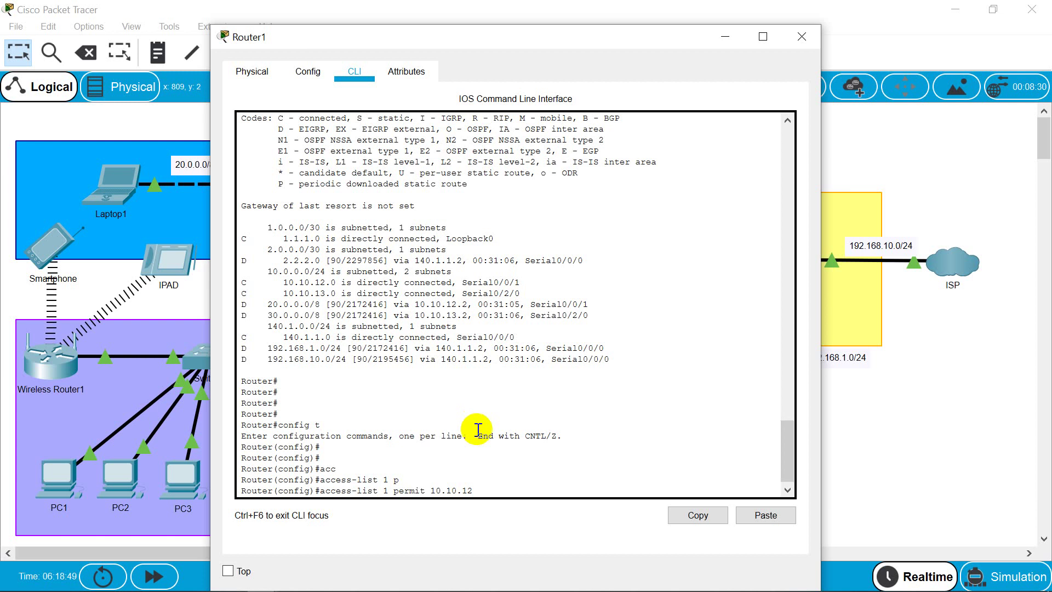
- Complete access list 1 on Router1 with a permit entry for 10.10.12.2, and check the BOSS router's addresses in the topology
text(2)
key(Return)
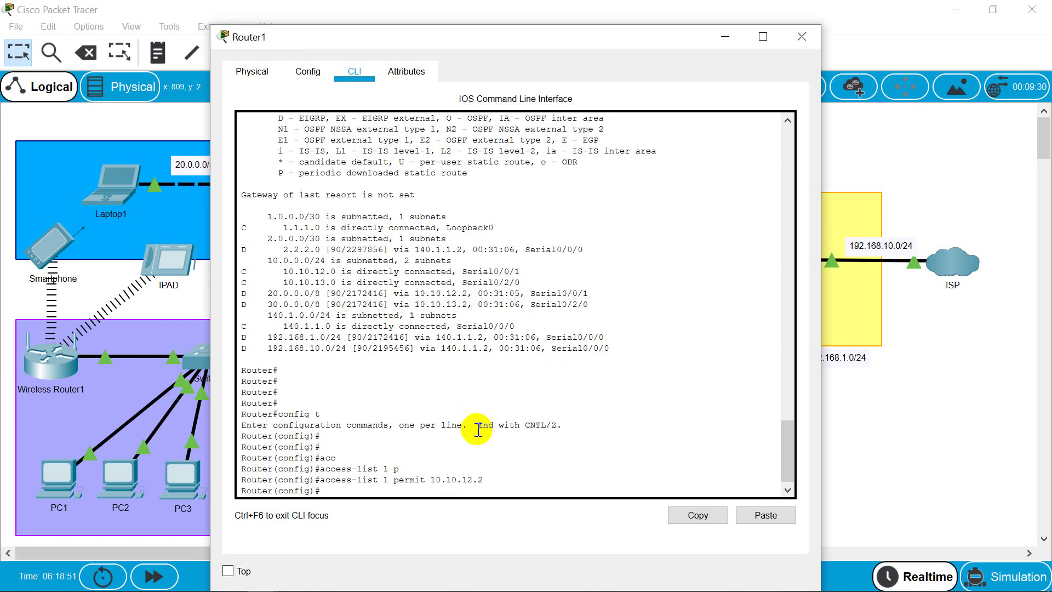
click(725, 36)
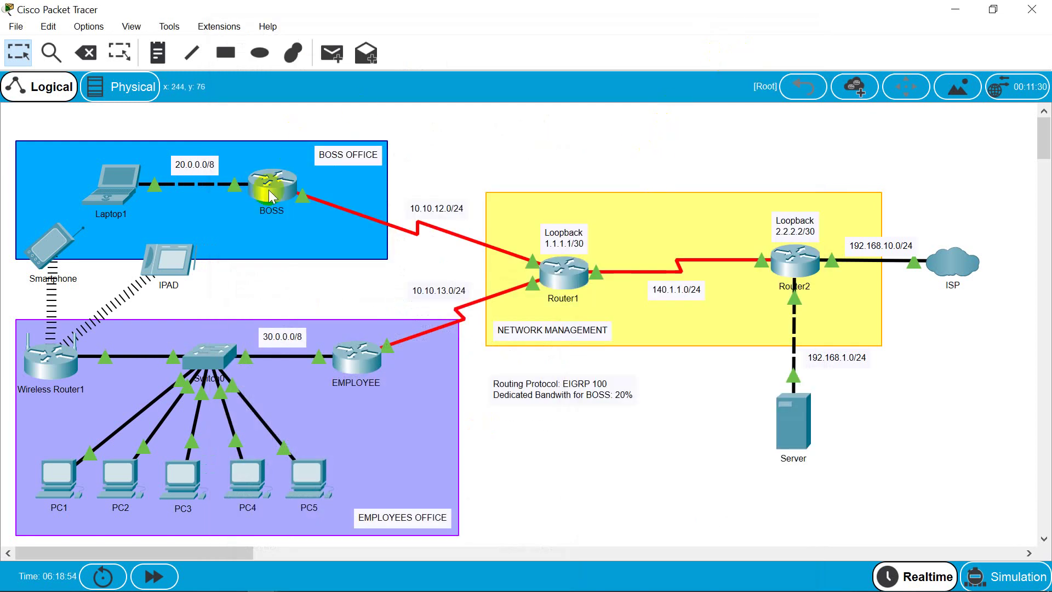
mouse_move(269, 195)
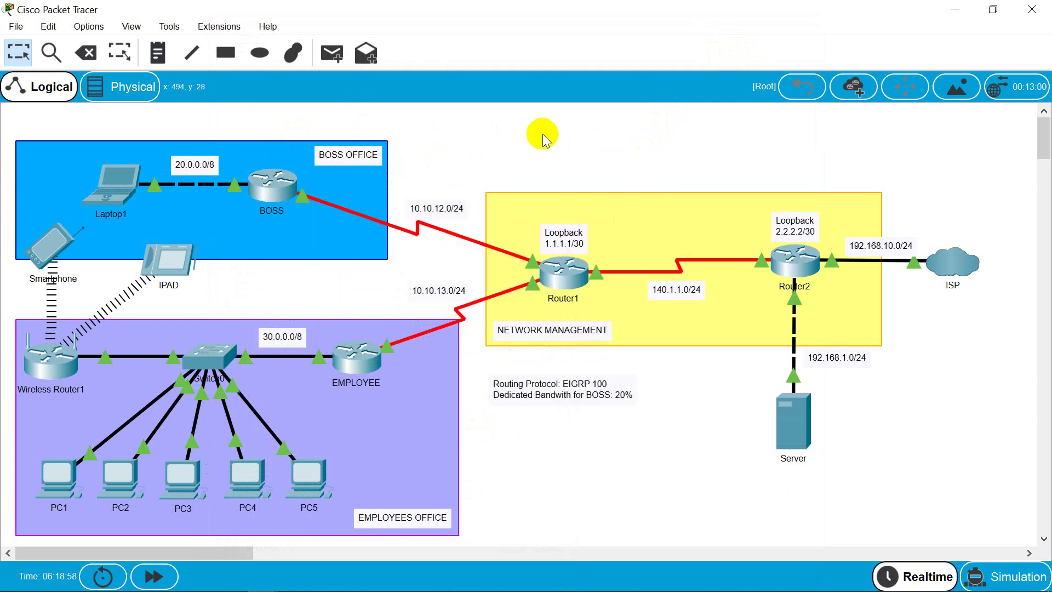
- Create the class map MATCHBOSS in Router1's CLI and maximize the console window
click(563, 271)
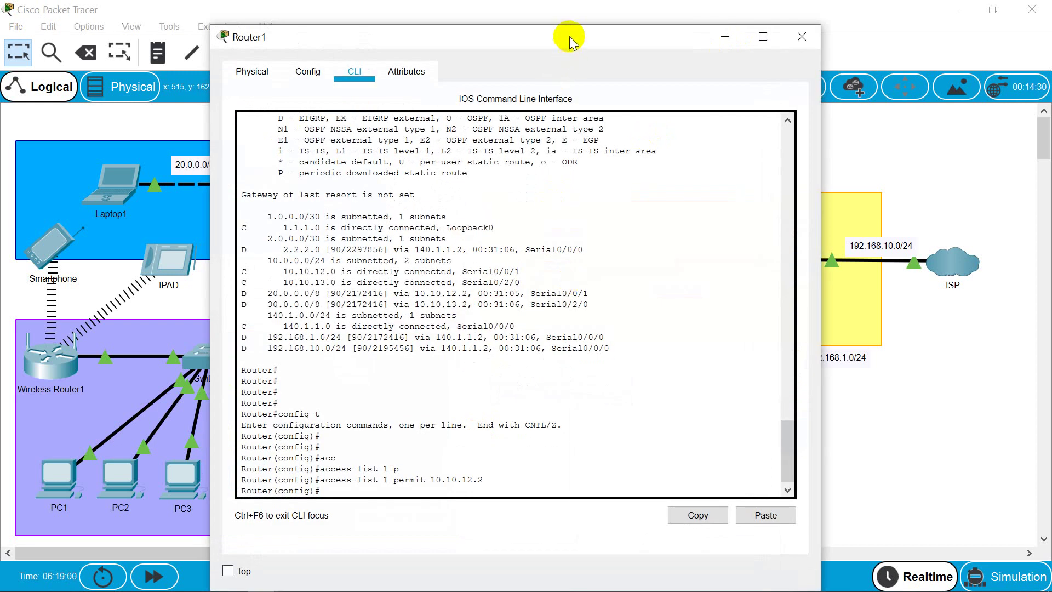
drag(570, 41, 587, 32)
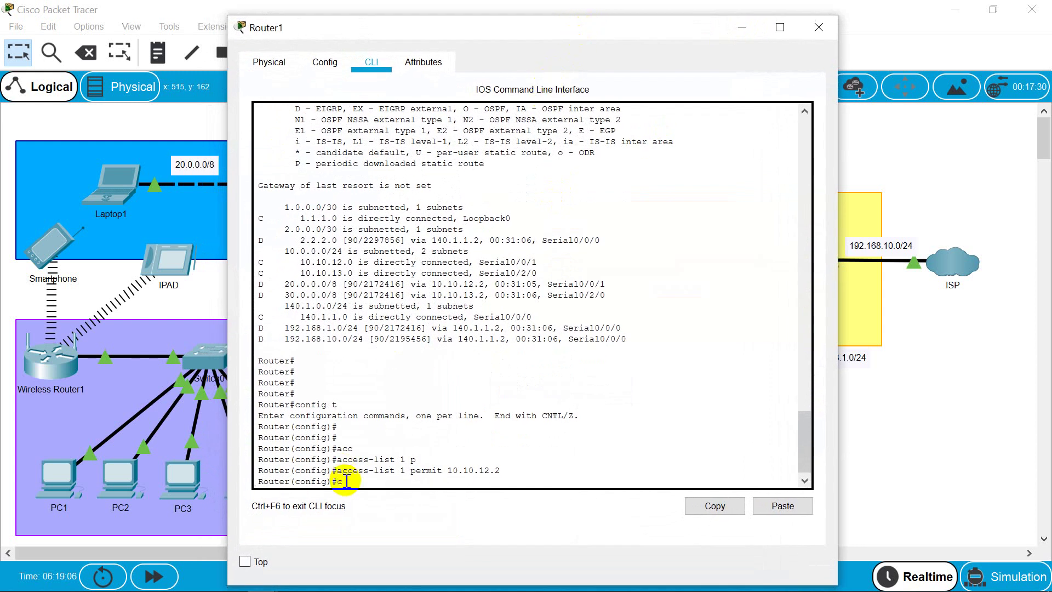
text(lass-map MATCHBOSS)
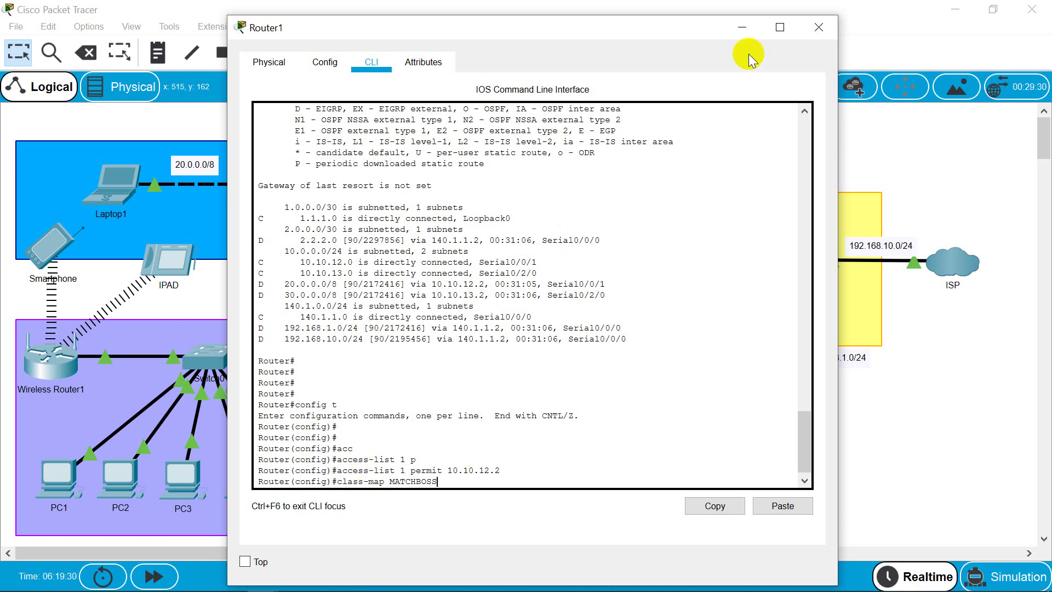
double_click(711, 33)
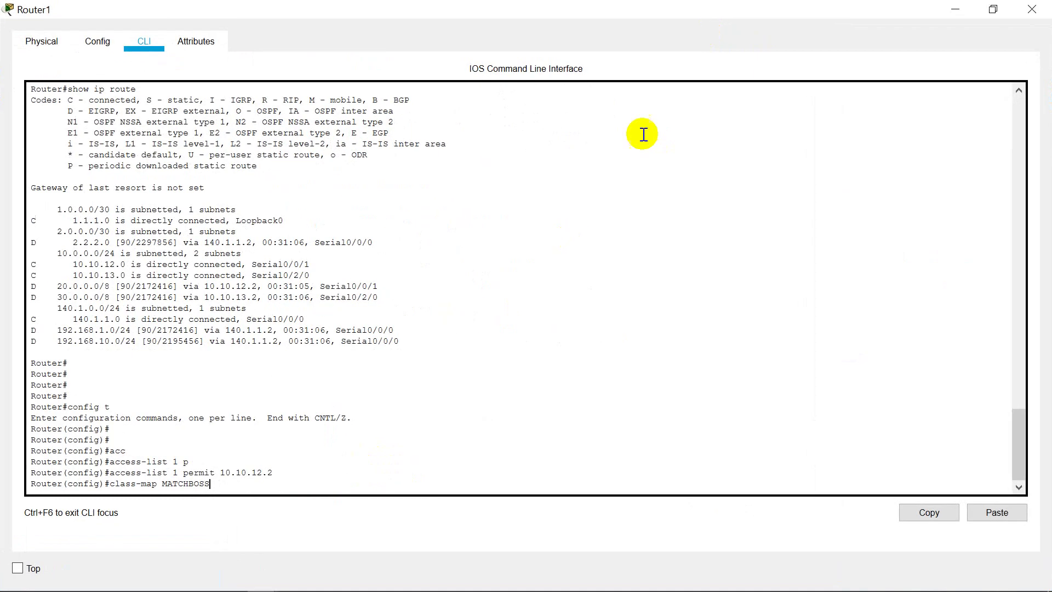
key(Return)
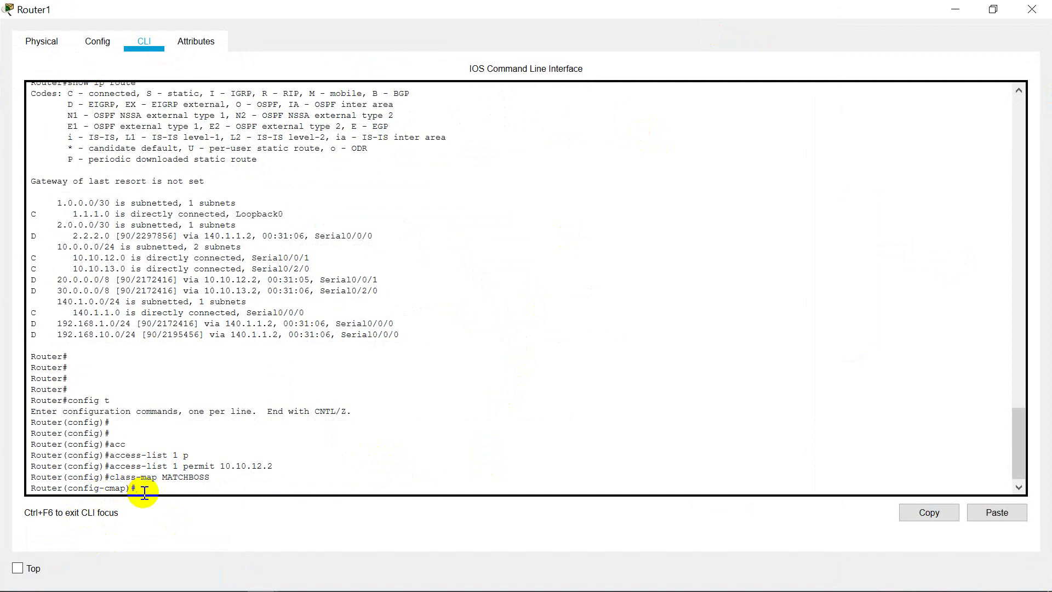
- Make the class map match access-group 1, and exit to global configuration mode
text(match access-group 1)
key(Return)
text(er(config-cmap)#e)
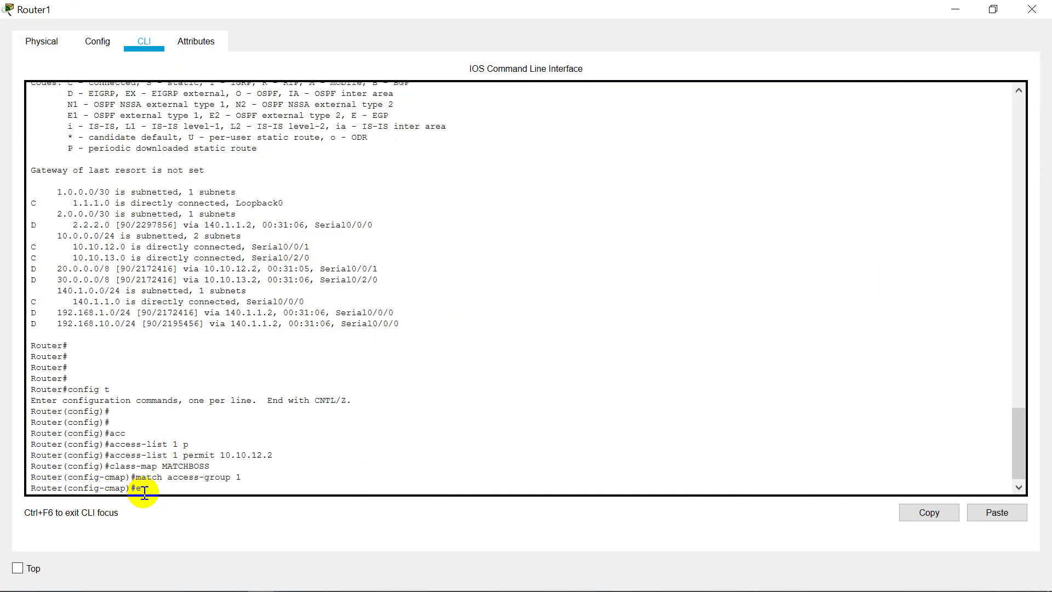
text(xit)
key(Return)
key(Return)
key(Return)
key(Return)
key(Return)
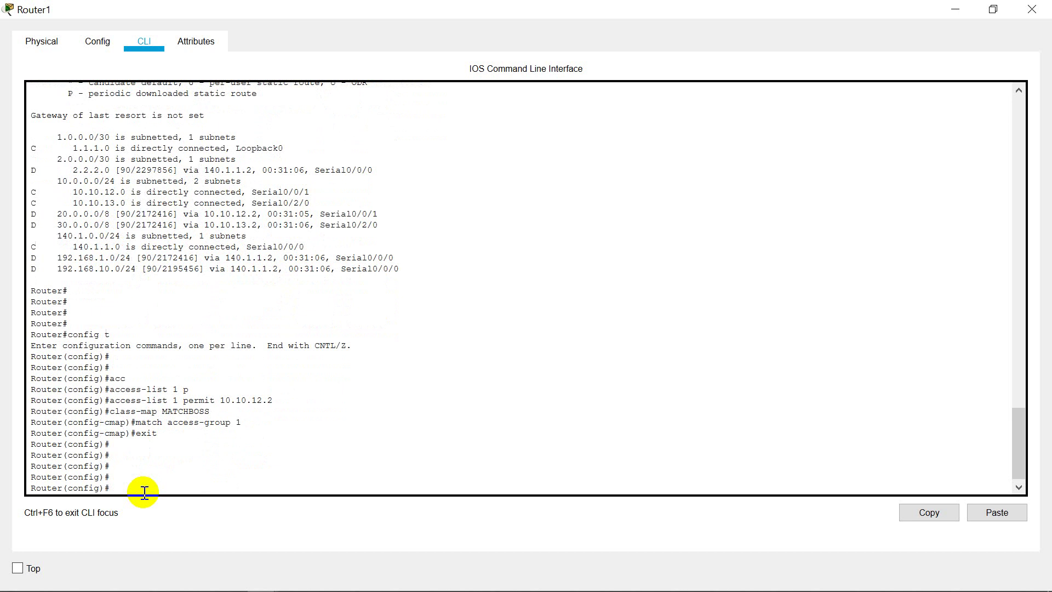
- Create the policy map SETBOSSPREC5 on Router1 and assign class MATCHBOSS to it
text(policy-map SETBOSSPREC5)
key(Return)
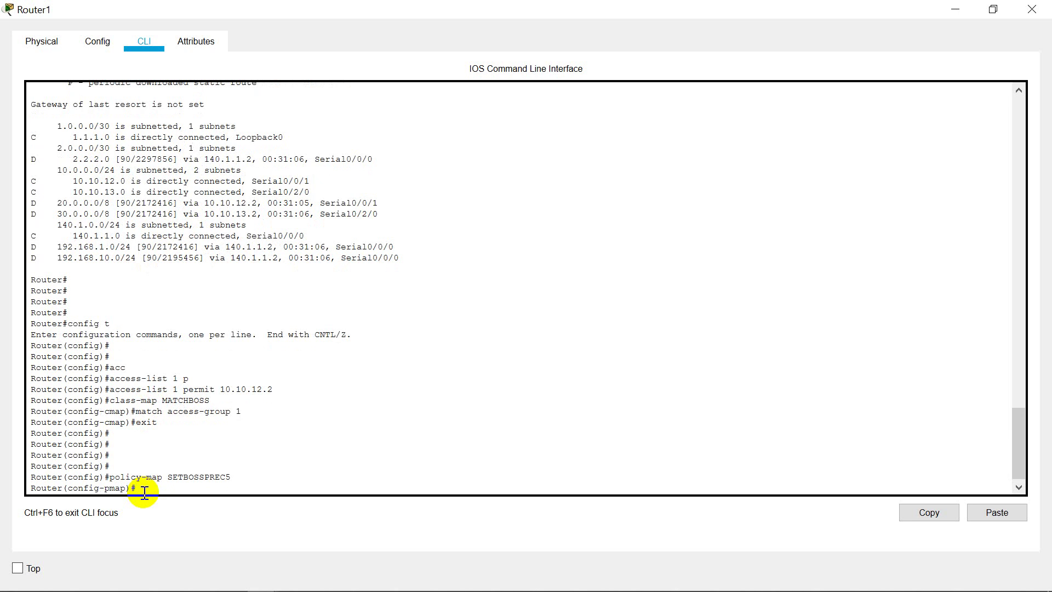
text(class MATCHBOSS)
key(Return)
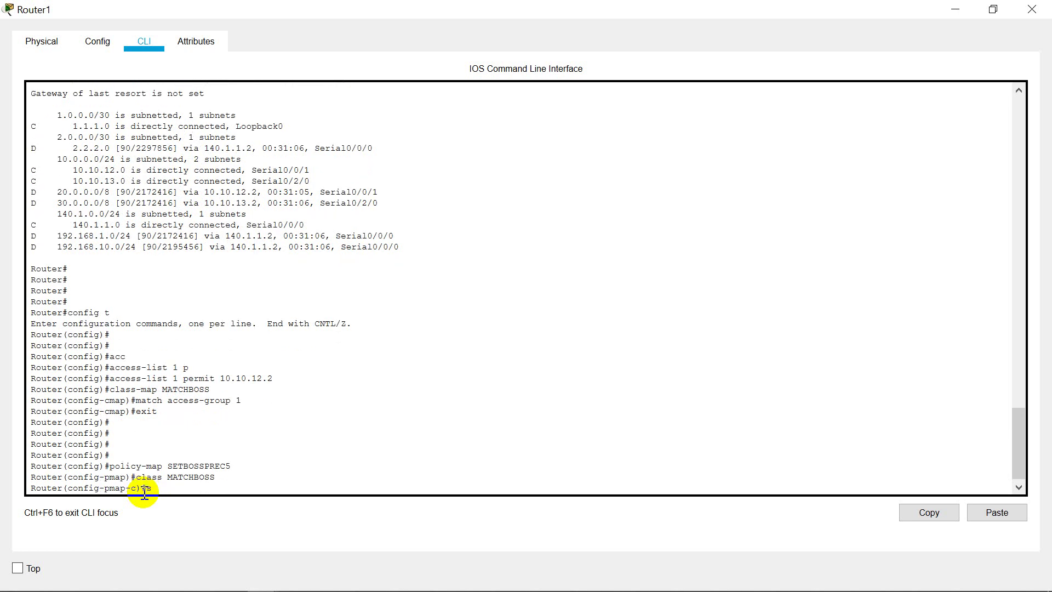
- List the available precedence options, set precedence 5 for class MATCHBOSS, and exit to policy-map configuration mode
text(set pre)
key(Tab)
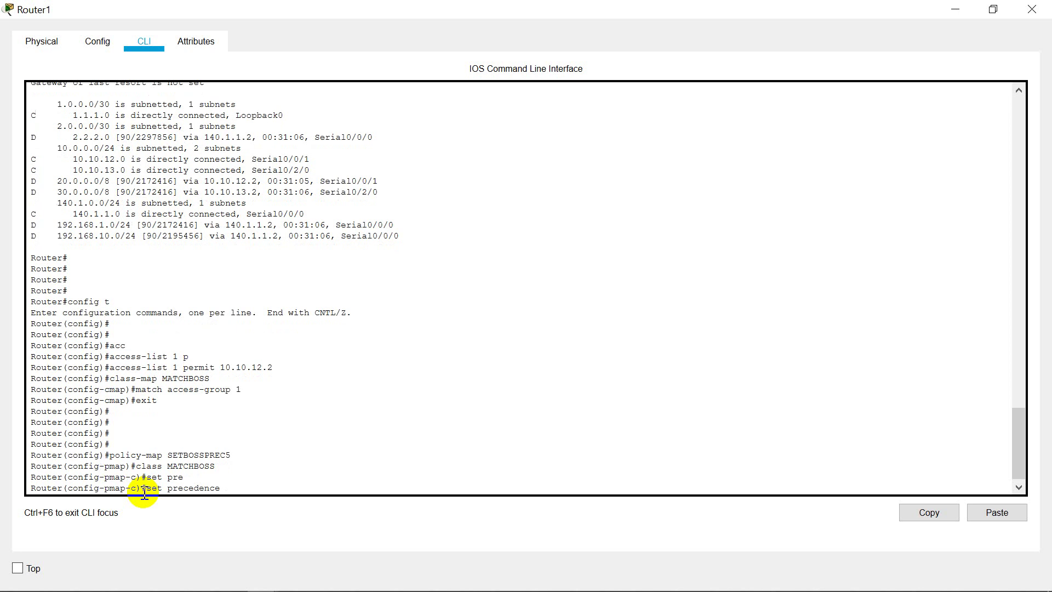
text(?)
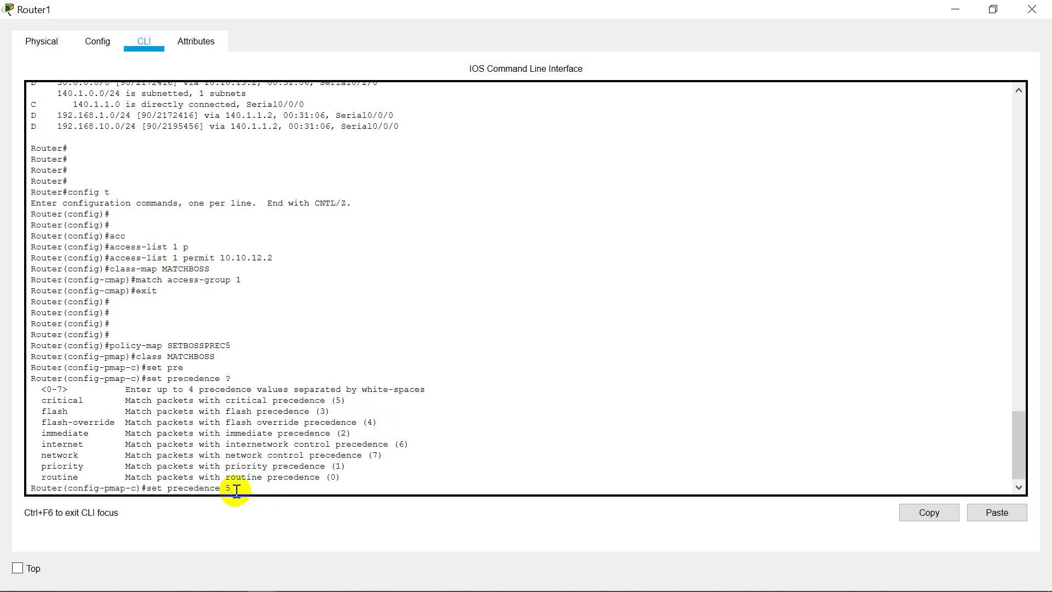
key(Return)
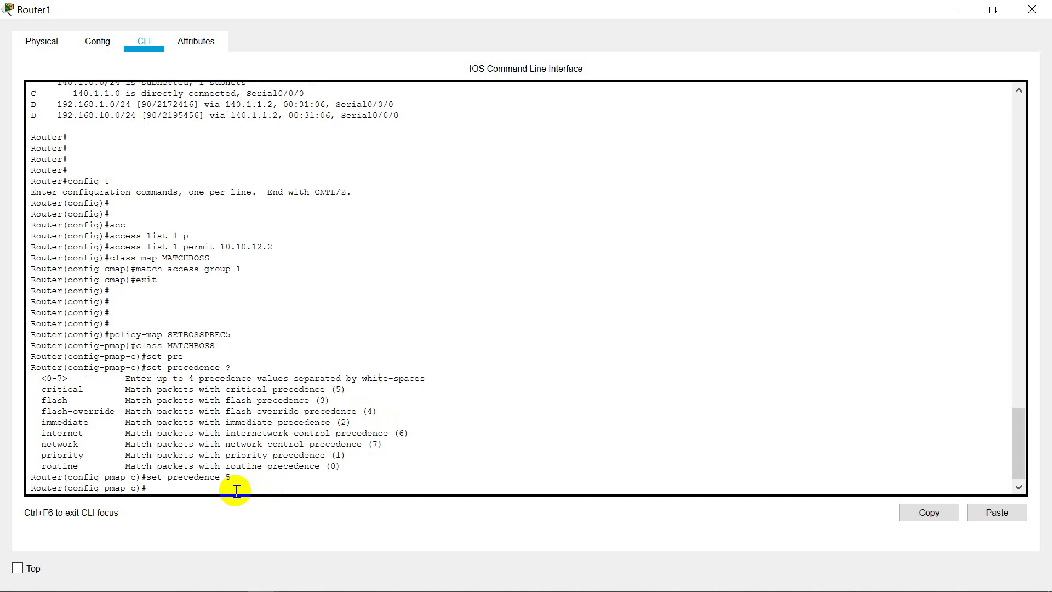
text(exit)
key(Return)
key(Return)
key(Return)
key(Return)
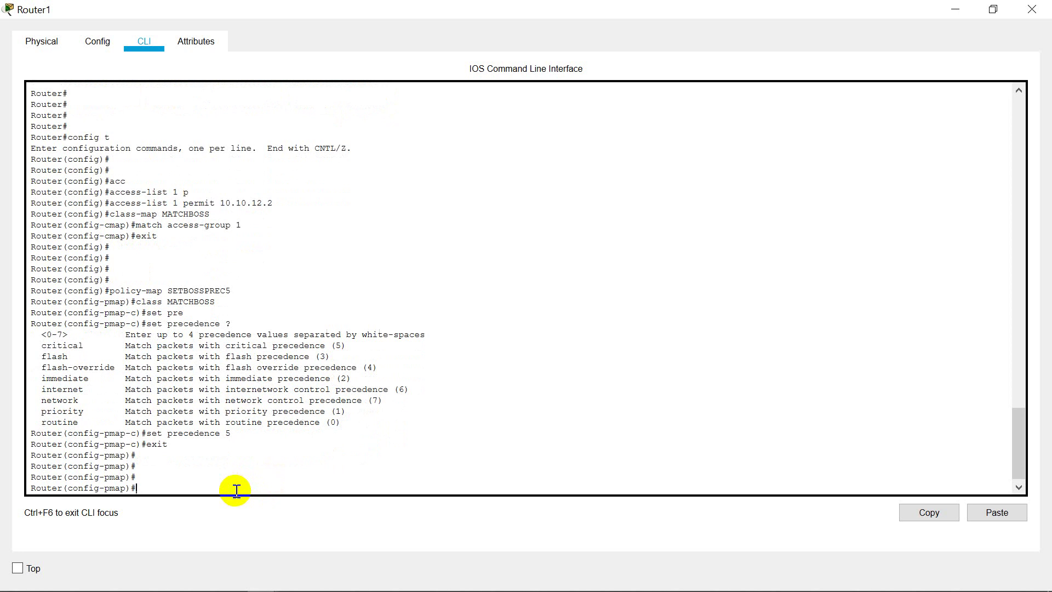
- Check in the topology which Router1 serial port connects to the BOSS router
click(959, 8)
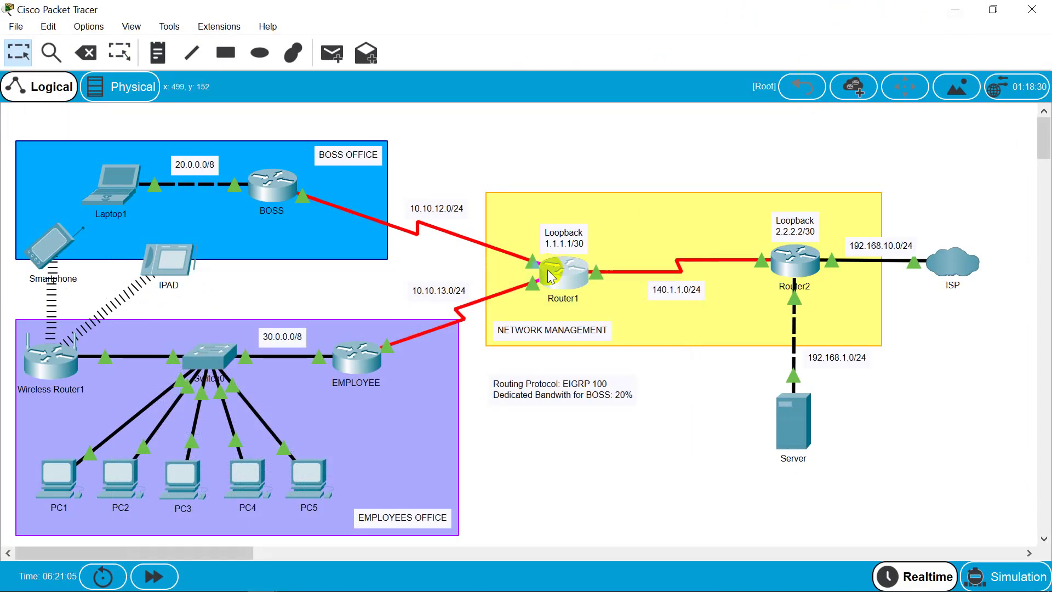
mouse_move(550, 276)
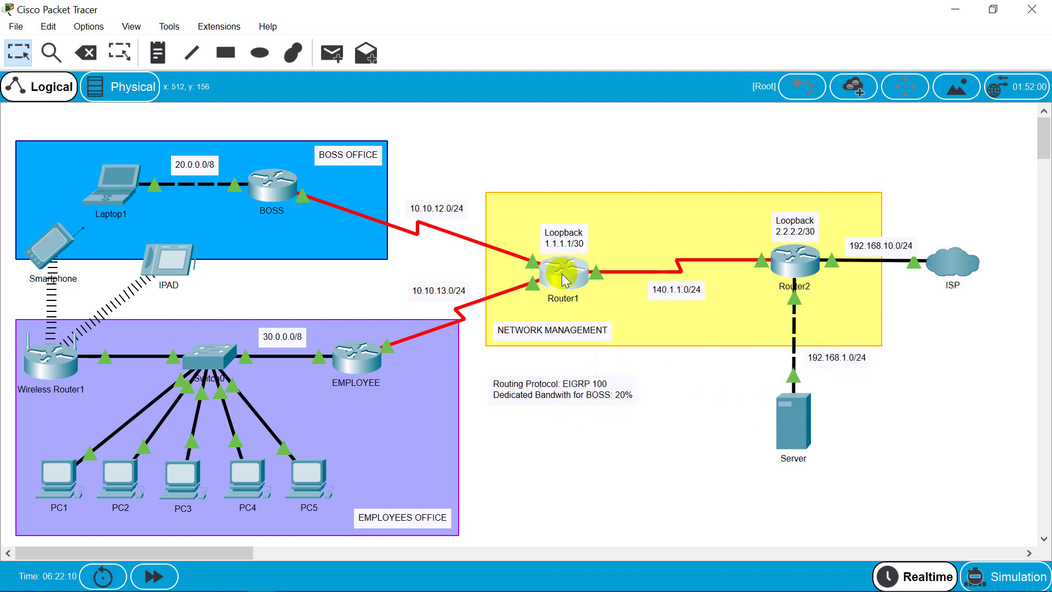
mouse_move(564, 280)
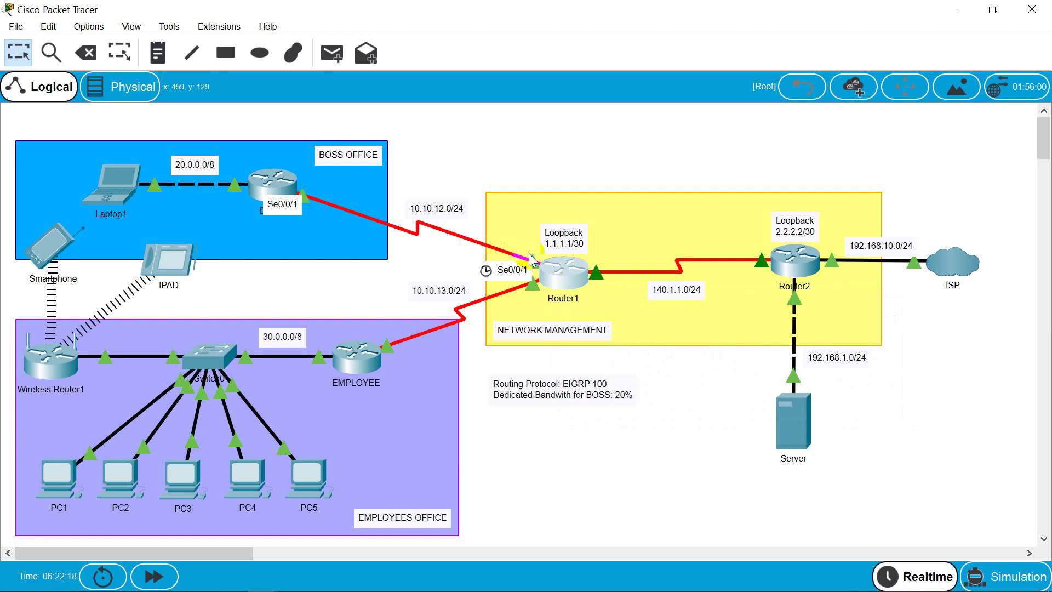
mouse_move(347, 560)
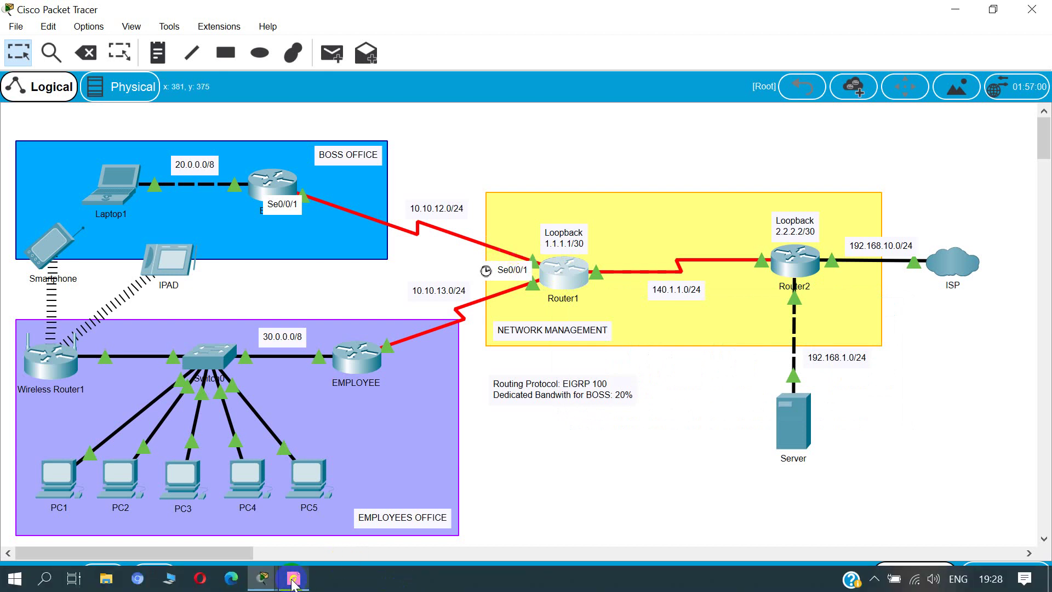
mouse_move(294, 582)
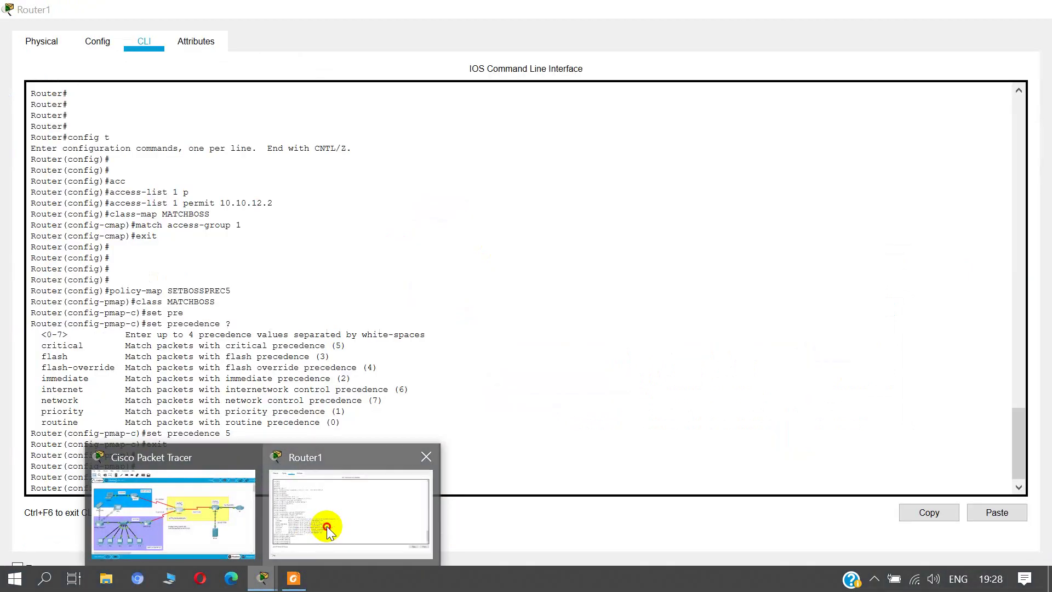
- Return to Router1's CLI and enter interface configuration mode for se 0/0/1, rechecking the port in the topology
click(326, 526)
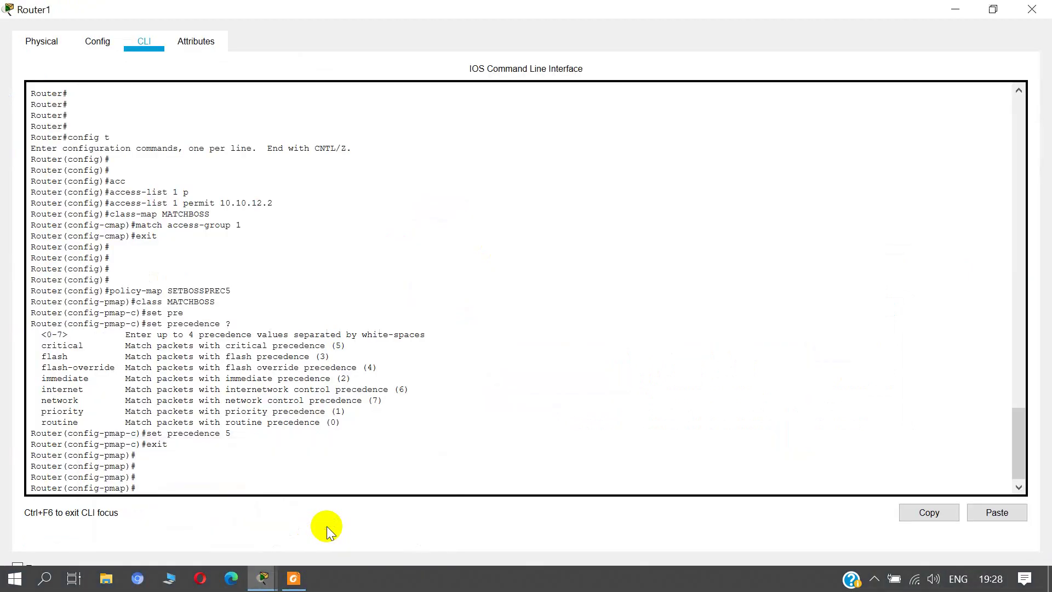
click(170, 489)
key(Return)
key(Return)
text(i)
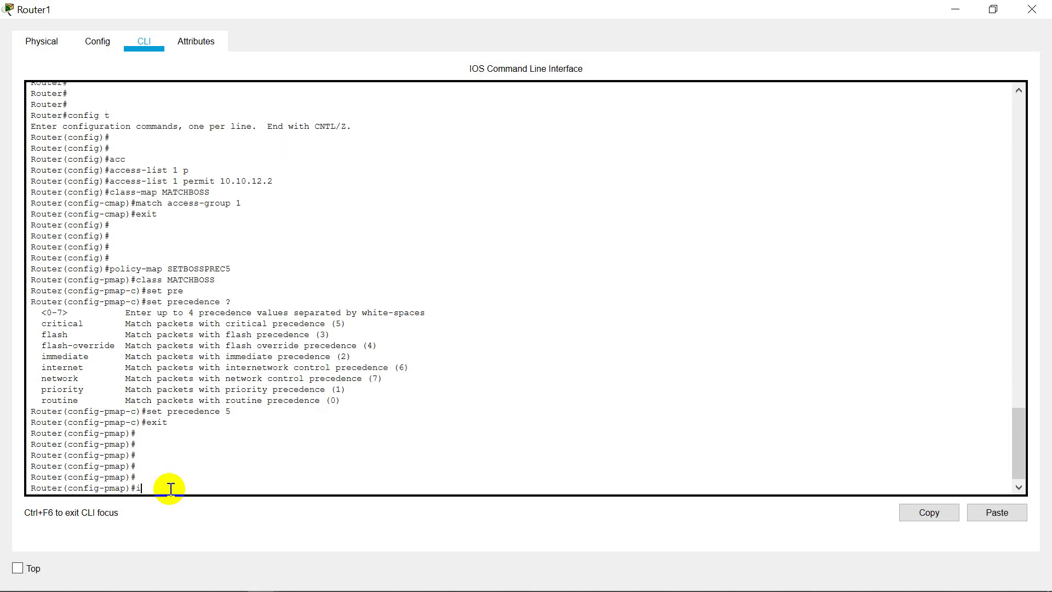
text(nterface se)
click(950, 10)
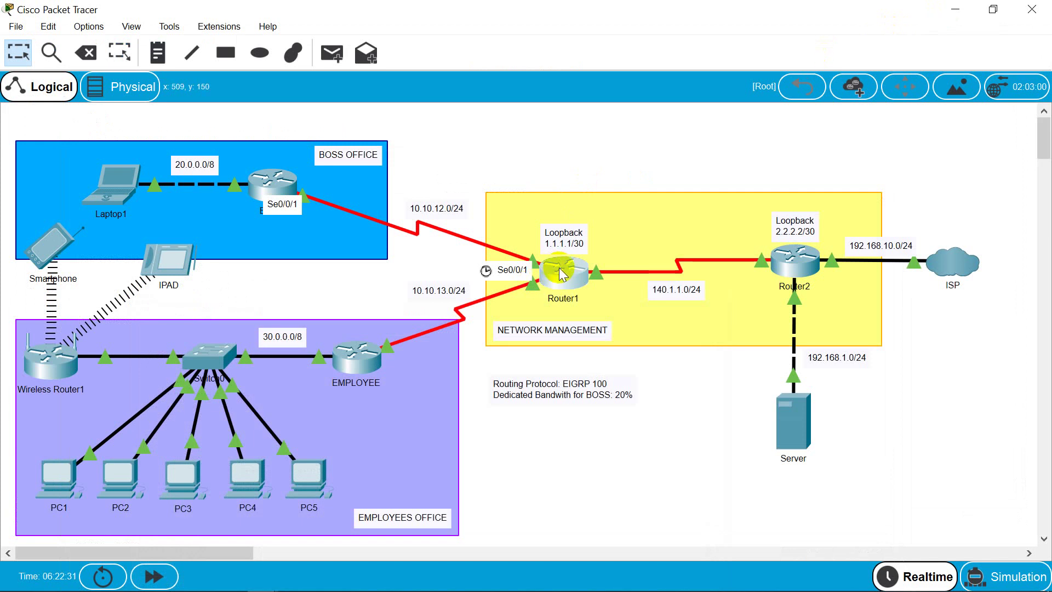
click(559, 271)
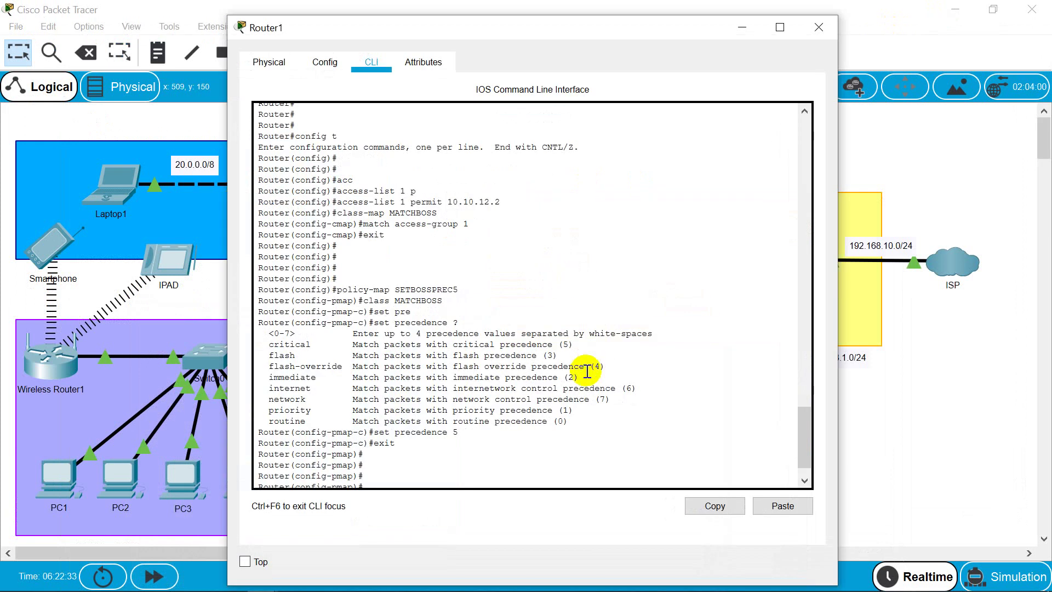
scroll(587, 369, down, 1)
click(462, 477)
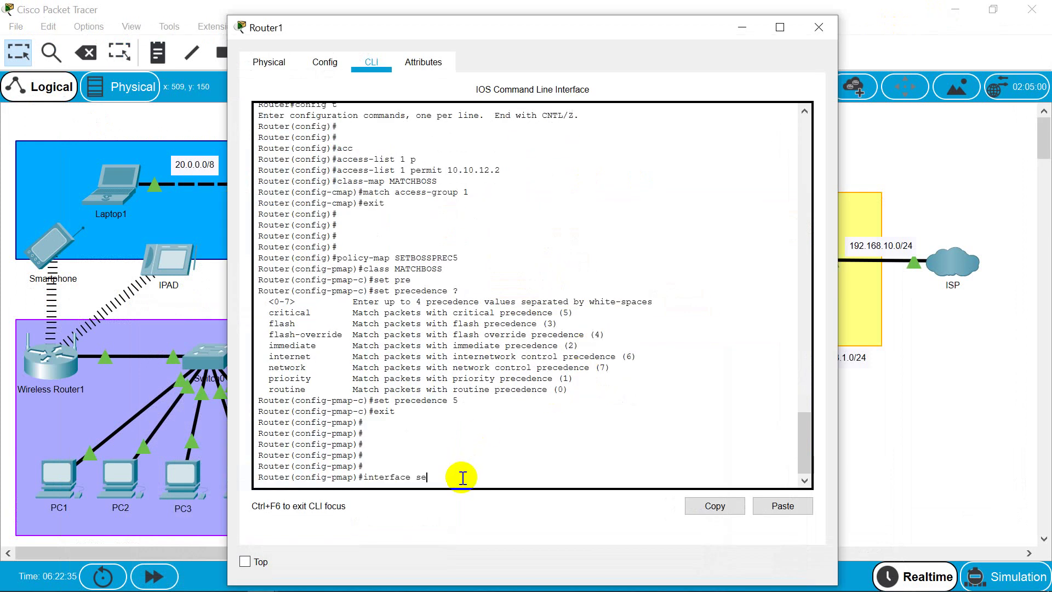
text(0/0/1)
key(Return)
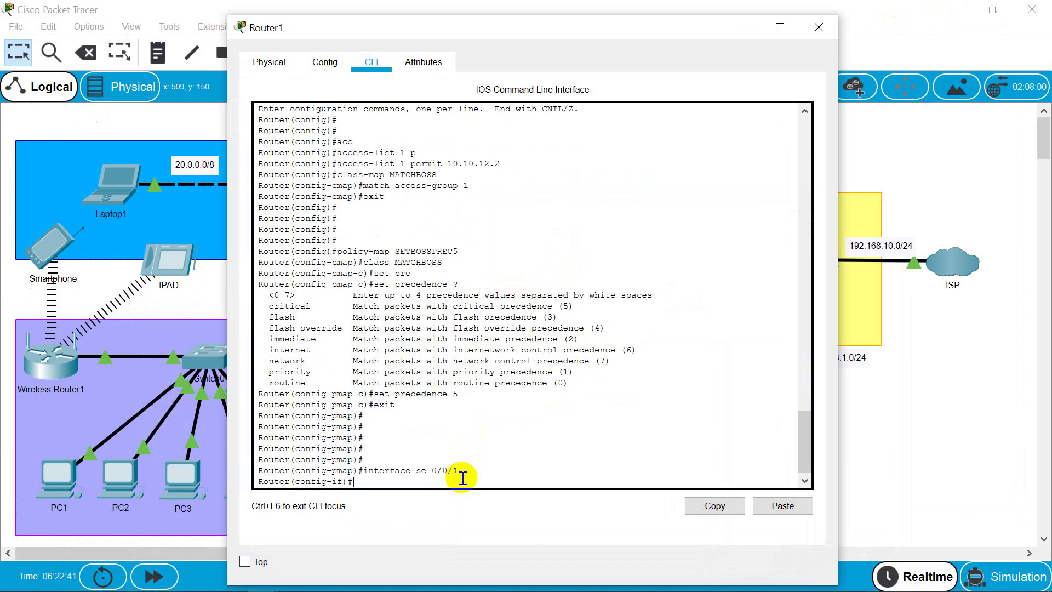
- Apply the policy map SETBOSSPREC5 to Router1's serial interface 0/0/1 as its input service policy
text(ser)
key(Tab)
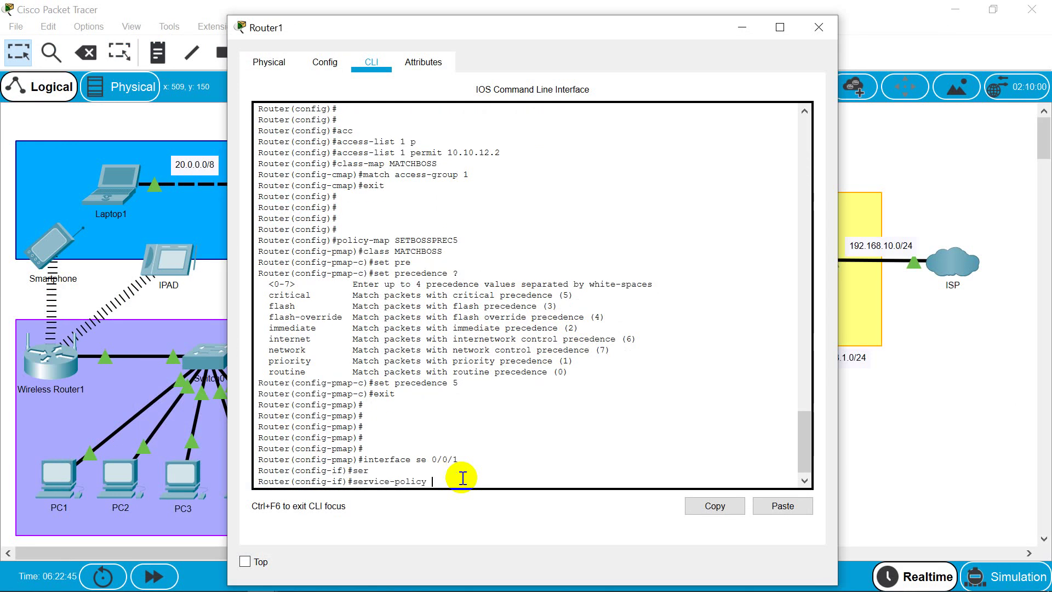
text(inp)
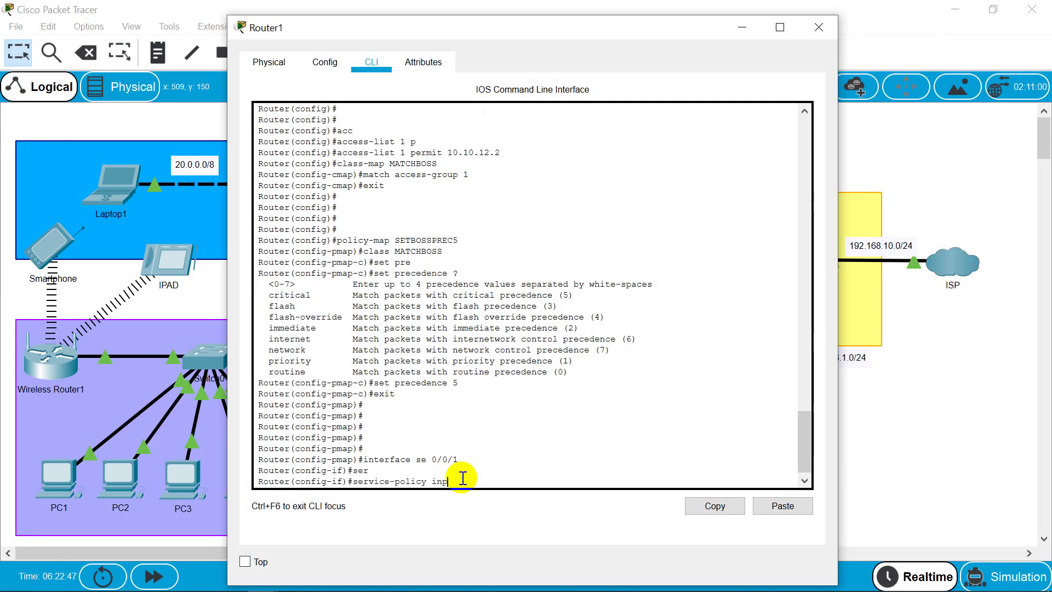
text(u)
key(Tab)
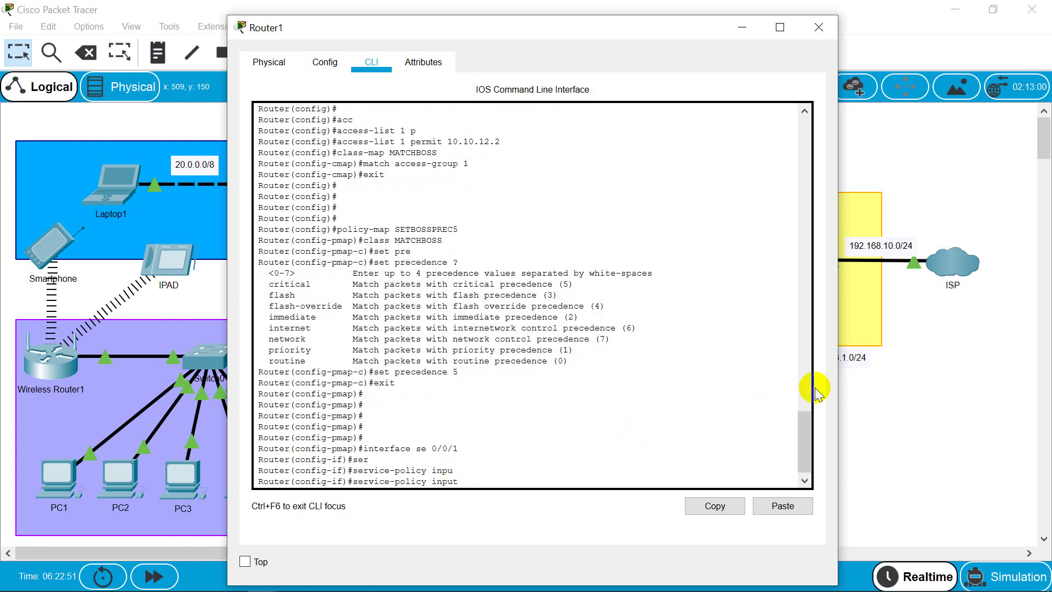
text(SETBOSSP)
text(REC5)
key(Return)
- Exit interface configuration, end Router1's configuration session, and close the Router1 window
text(exit)
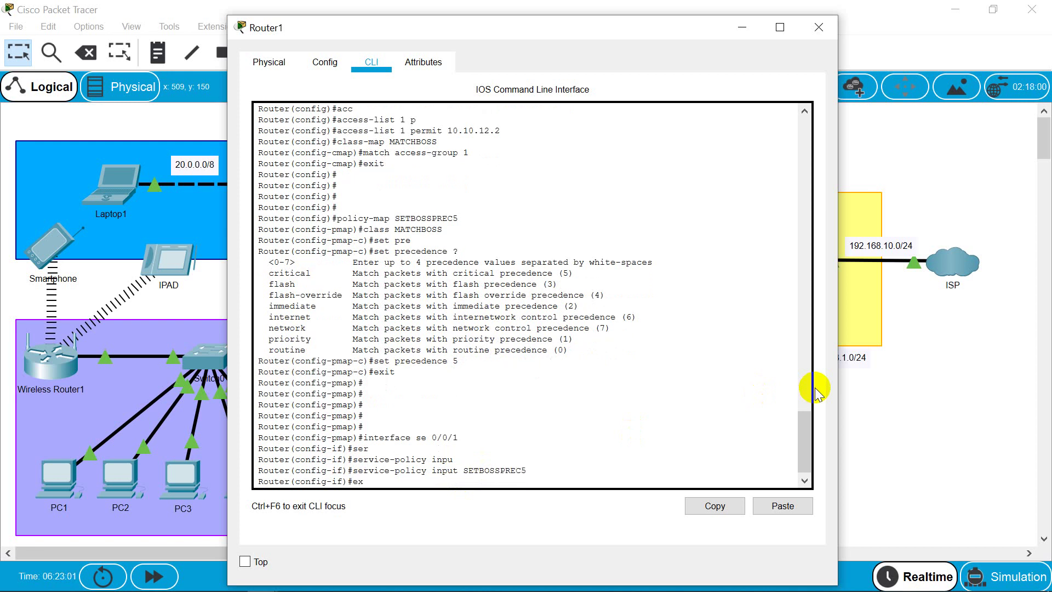
key(Return)
key(Return)
key(Return)
key(Return)
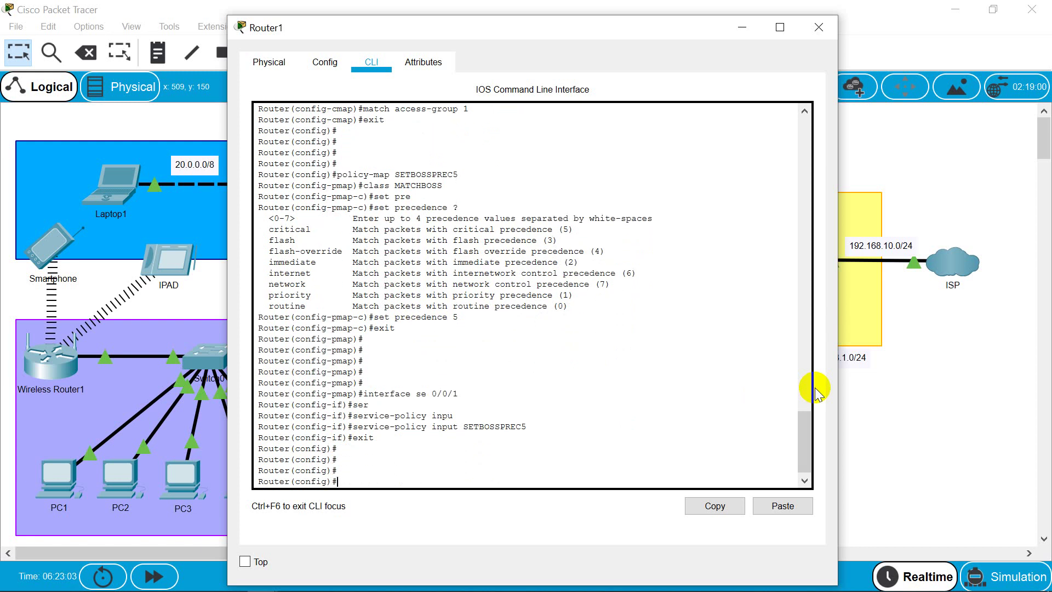
text(end)
key(Return)
key(Return)
key(Return)
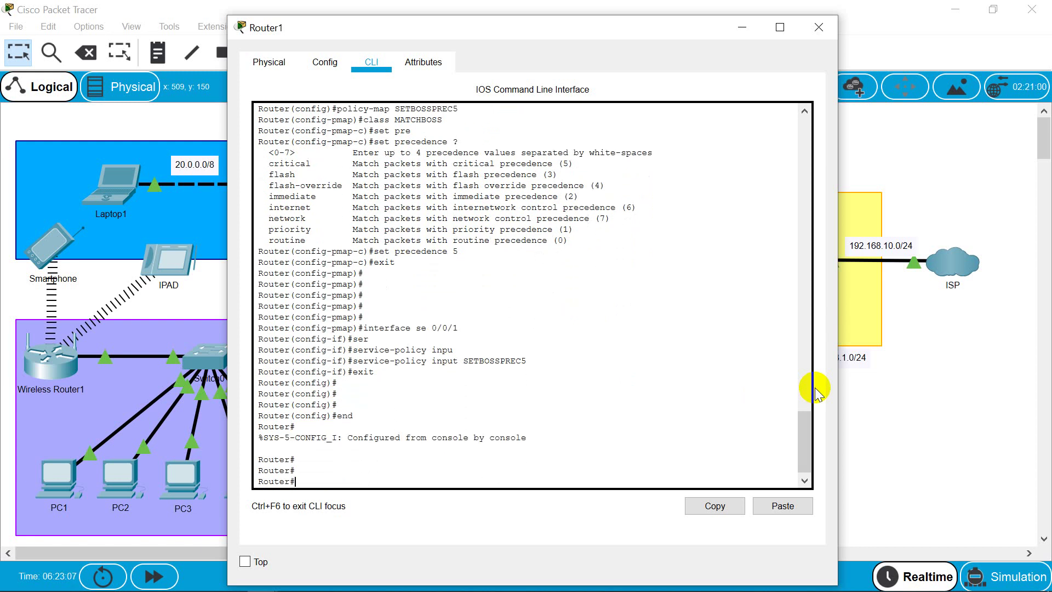
click(816, 27)
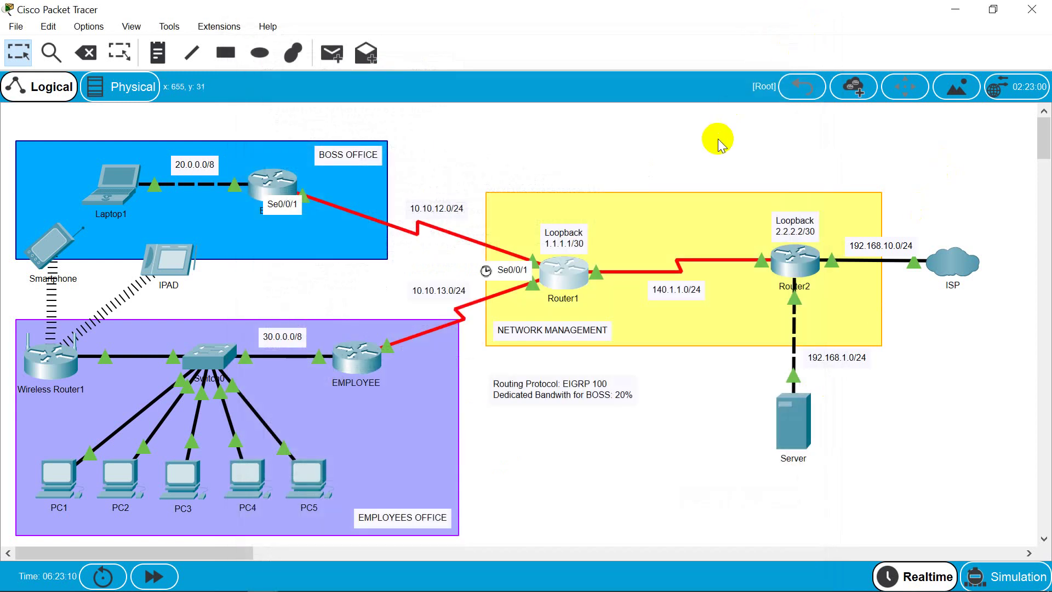
- Open Router2's CLI and enter global configuration mode
click(799, 268)
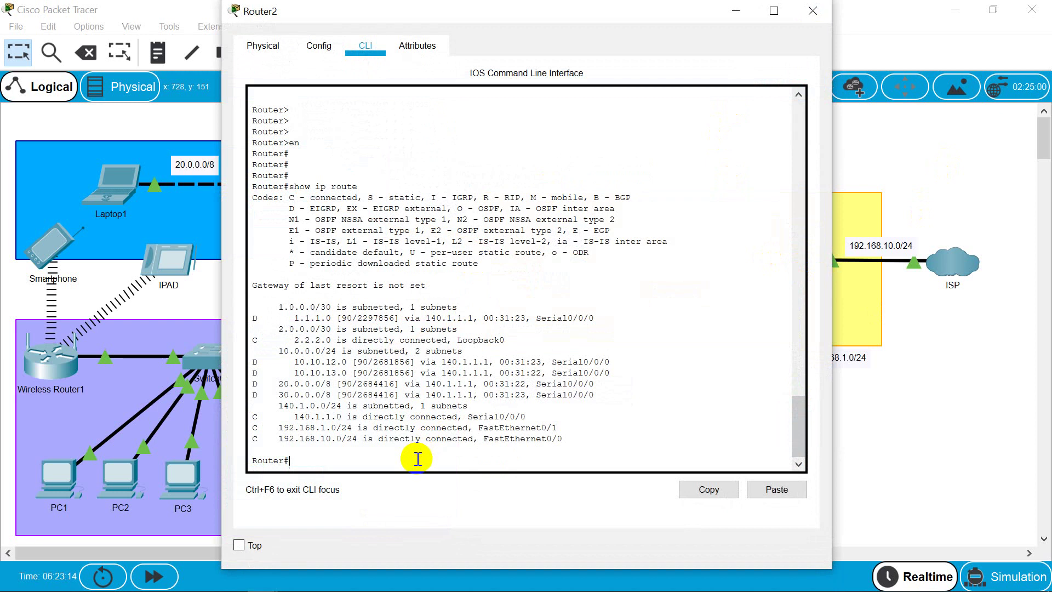
key(Return)
key(Return)
key(Return)
key(Return)
key(Return)
key(Return)
key(Return)
key(Return)
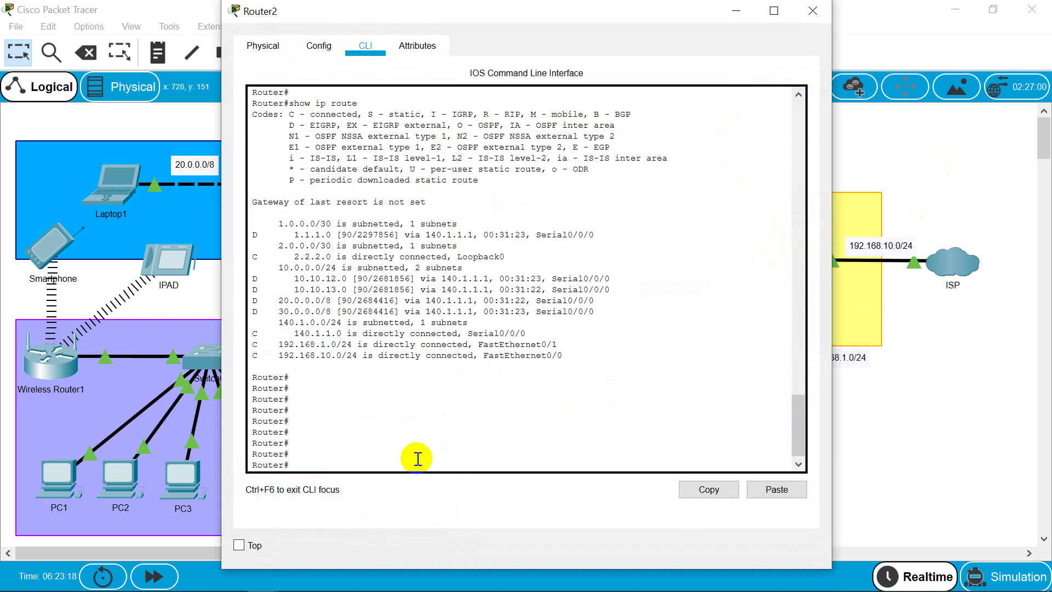
text(config t)
key(Return)
key(Return)
key(Return)
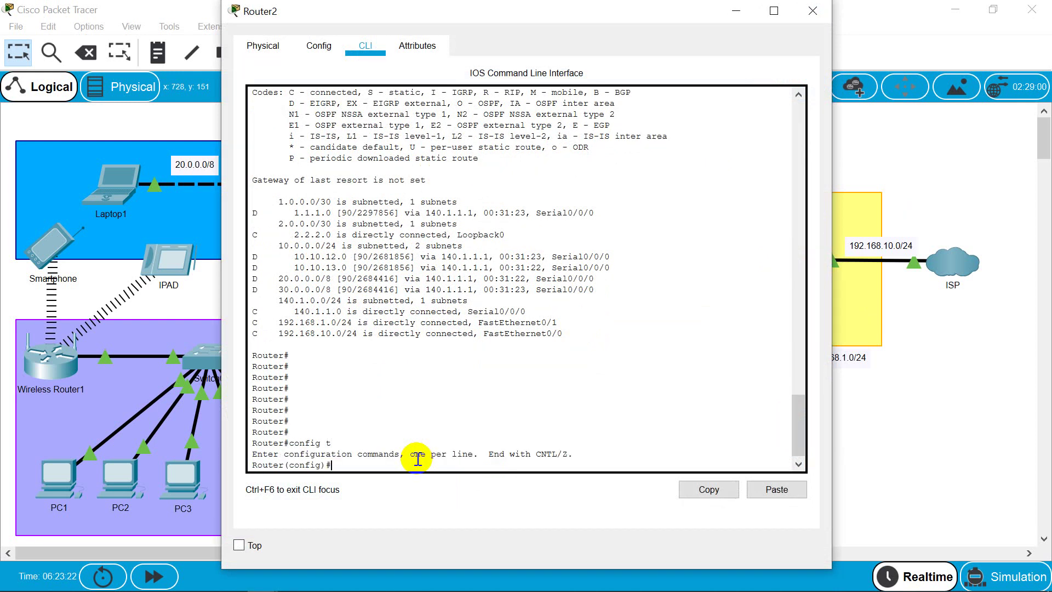
- Create the class map MATCHBOSSPREC5 on Router2
text(cl)
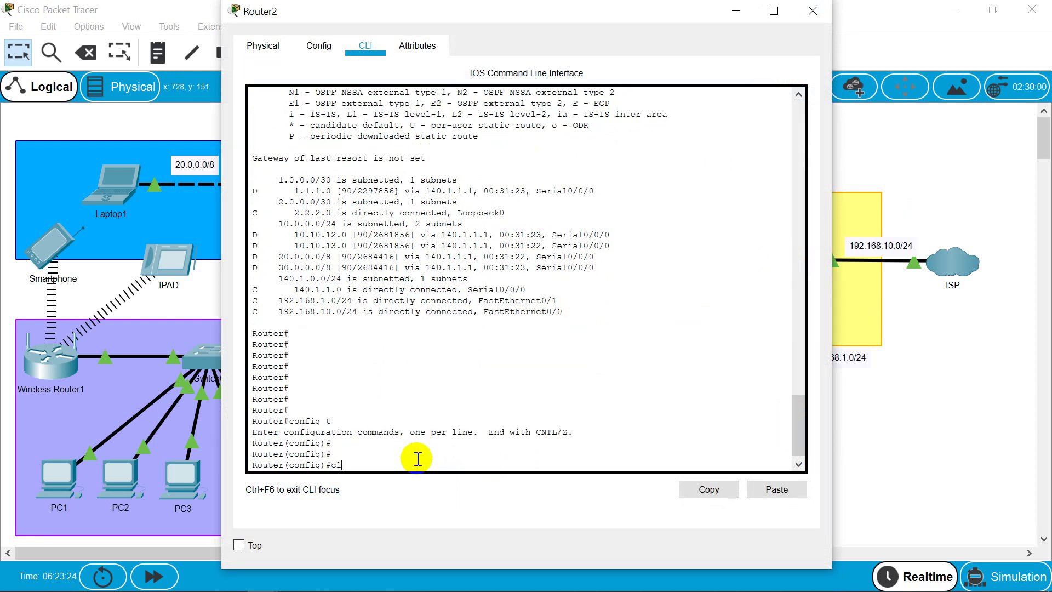
text(ass-map MATCHB8)
text(SSPREC5)
key(Return)
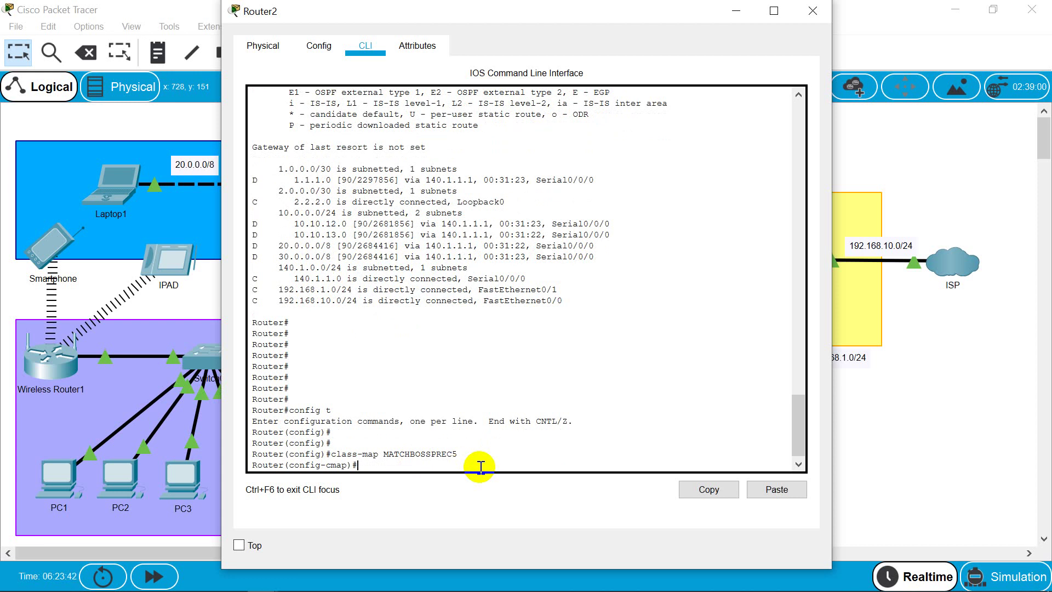
- Make the class map MATCHBOSSPREC5 match precedence 5, and exit to global configuration mode
text(match pre)
key(Tab)
text(5)
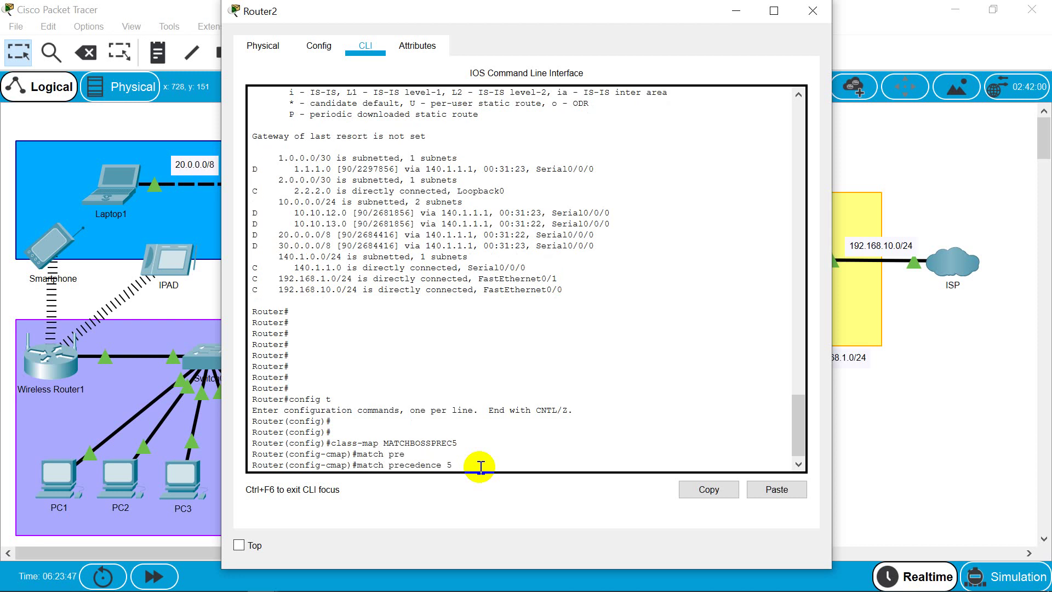
key(Return)
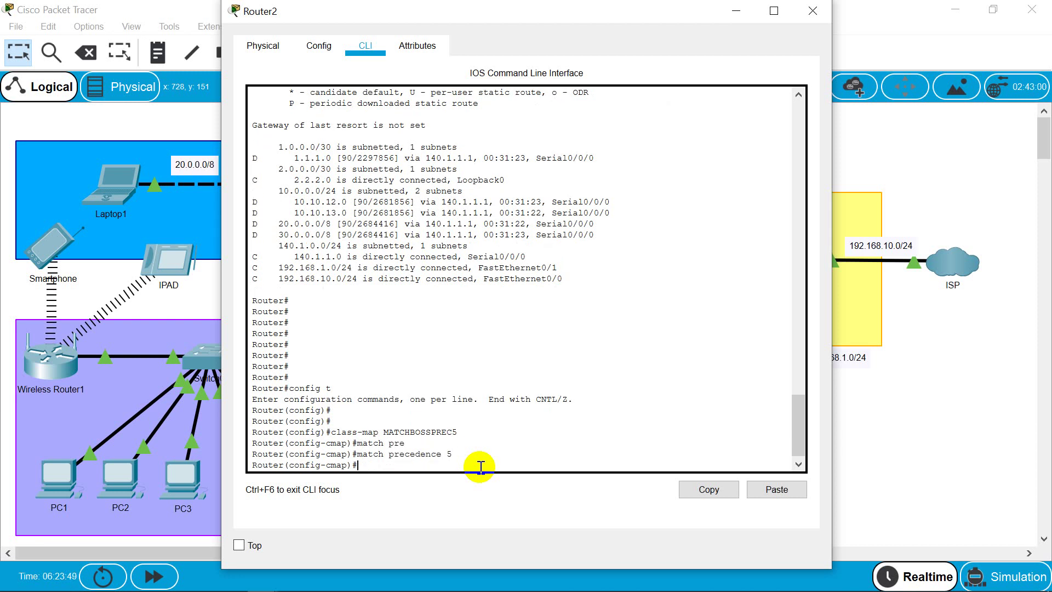
text(exit)
key(Return)
key(Return)
key(Return)
key(Return)
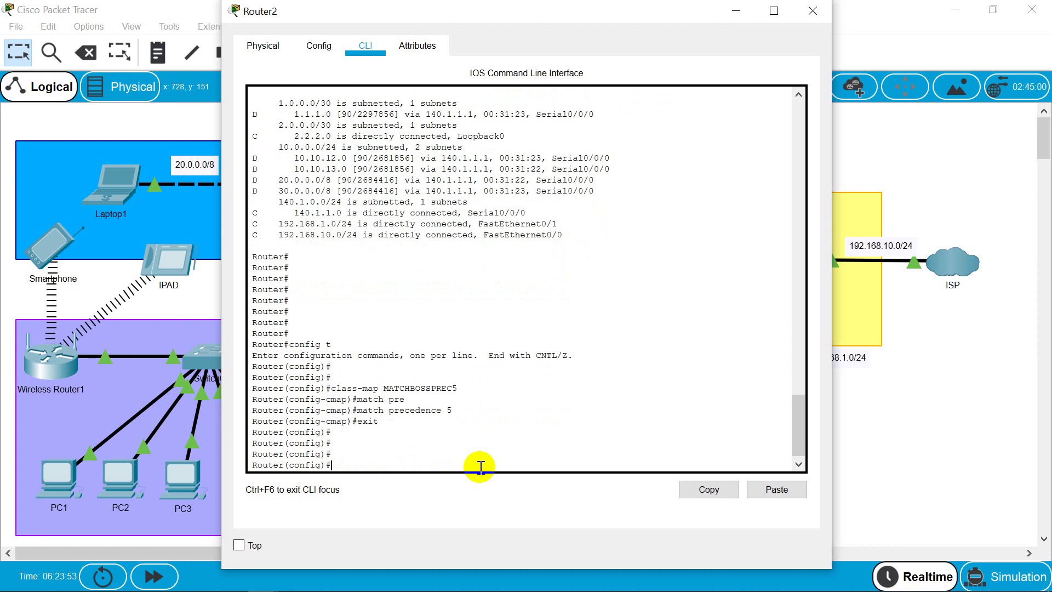
- Create the policy map BOSSPRIORITY20 on Router2 and assign class MATCHBOSSPREC5 to it
text(poli)
key(Tab)
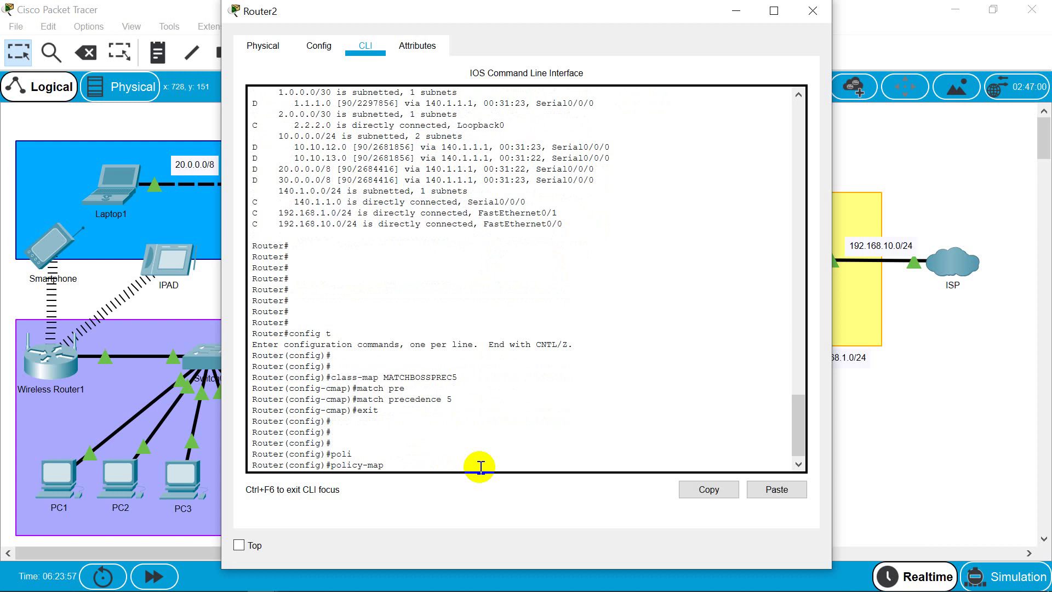
text(BOSSPRIORITY)
text(20)
key(Return)
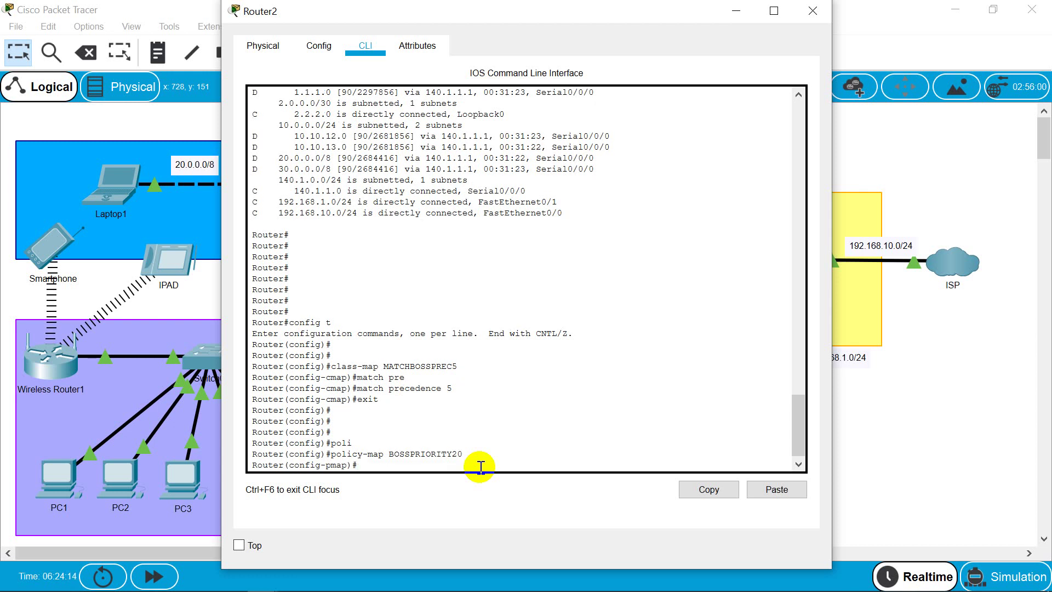
text(class MATCHBOSSPREC5)
key(Return)
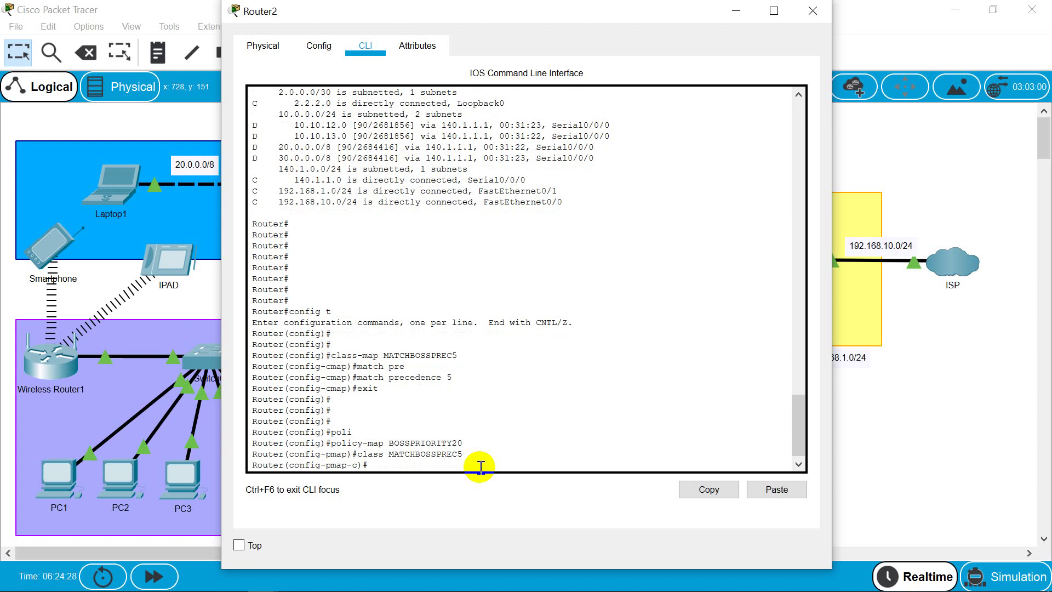
- Set priority percent 20 for class MATCHBOSSPREC5, and exit to policy-map configuration mode
text(pr)
text(i)
key(Tab)
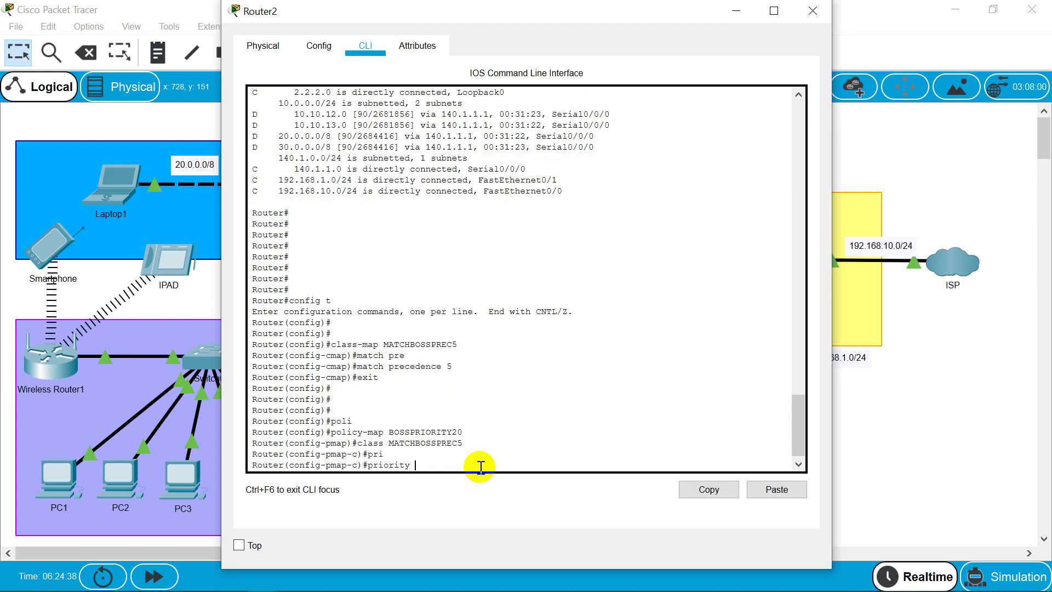
text(pervent)
key(BackSpace)
key(BackSpace)
key(BackSpace)
key(BackSpace)
key(BackSpace)
text(cent )
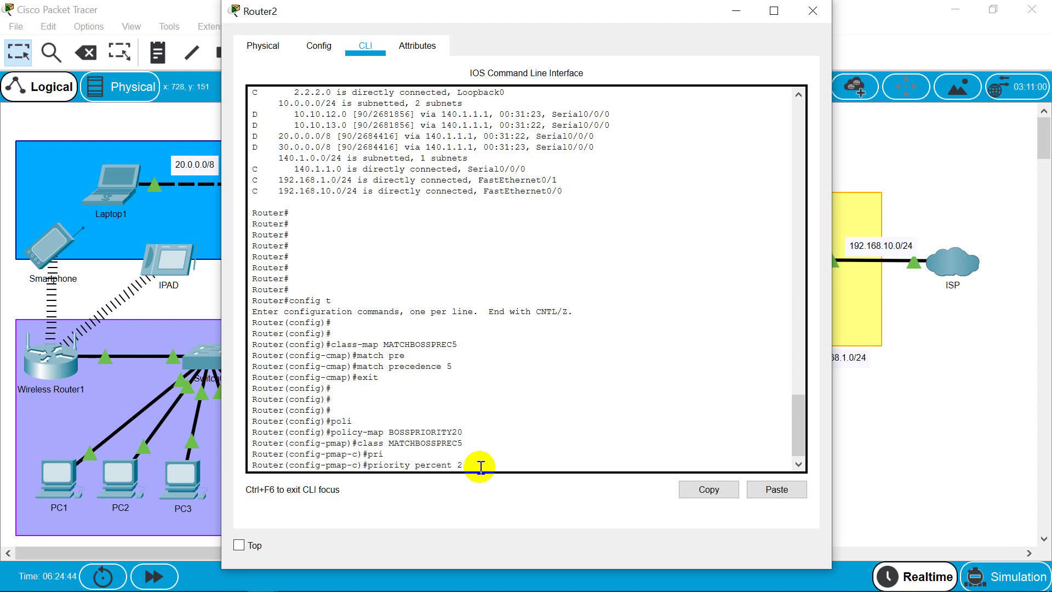
text(20)
key(Return)
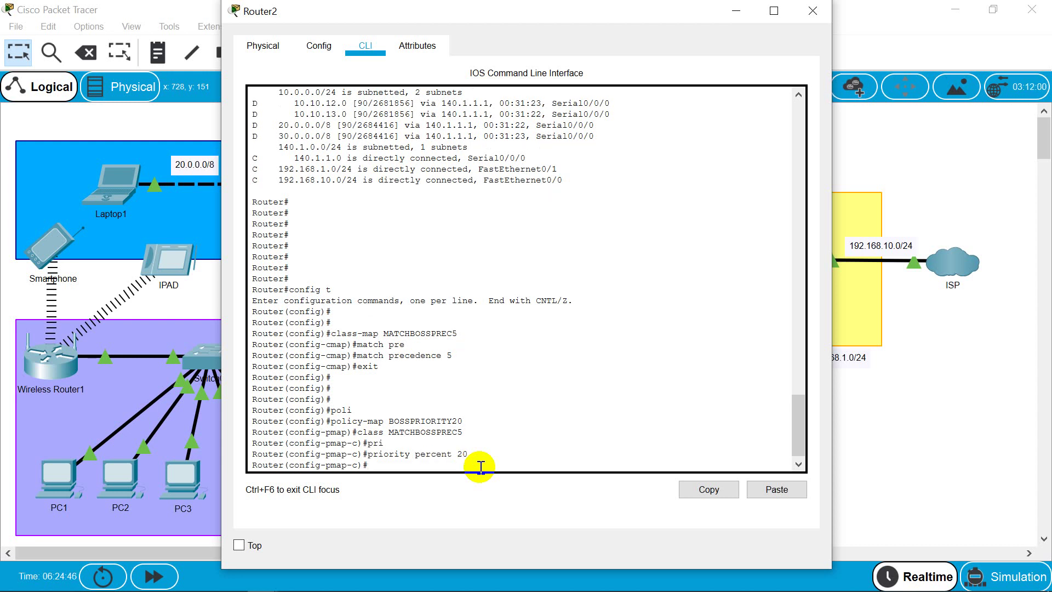
text(exit)
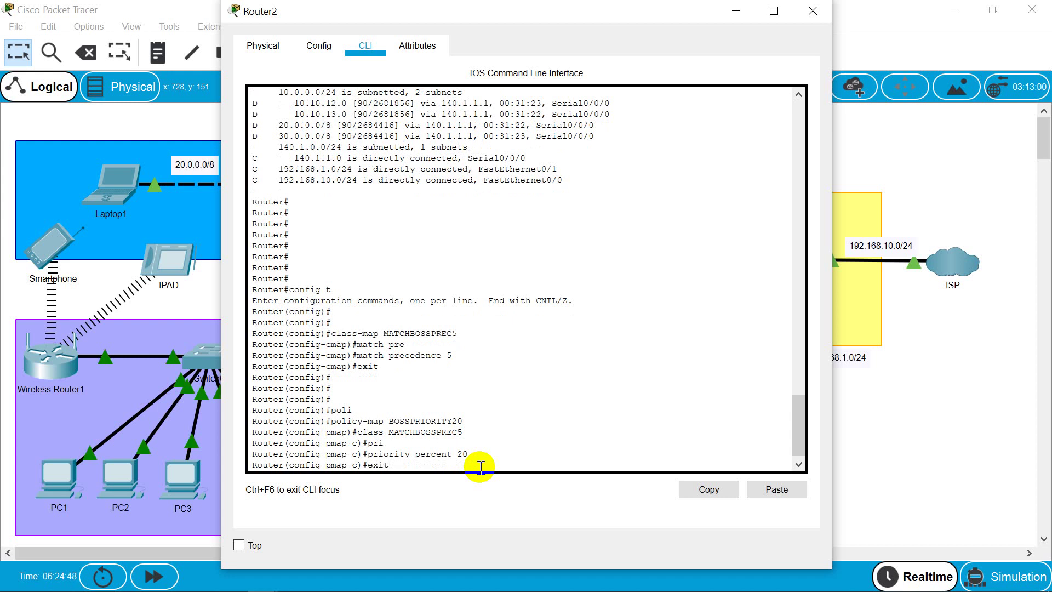
key(Return)
key(Return)
key(Return)
key(Return)
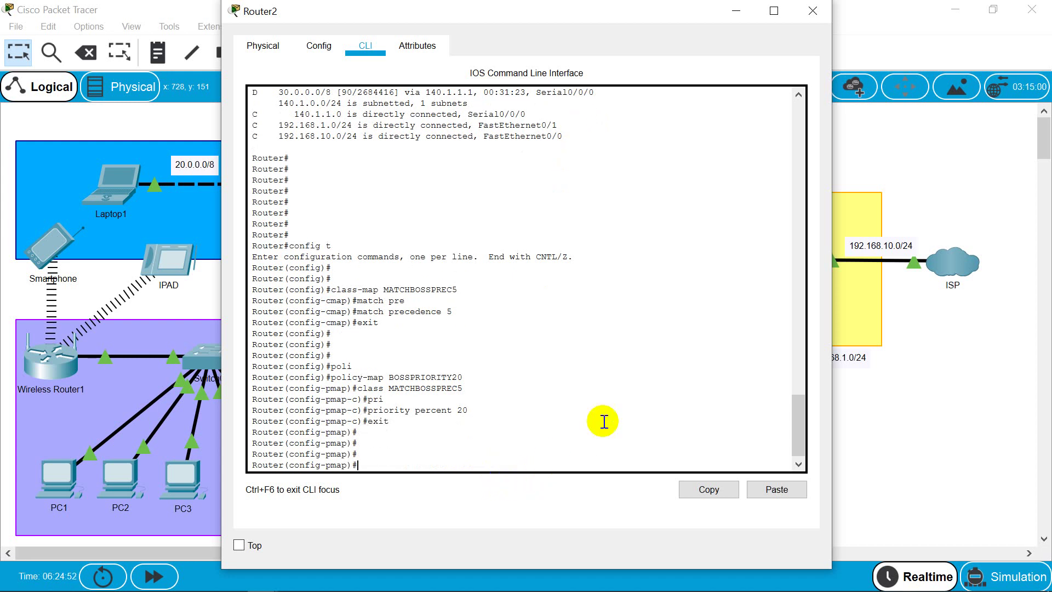
- Check Router2's port toward the ISP in the topology, then enter interface configuration mode for fa 0/0 in Router2's CLI
click(884, 426)
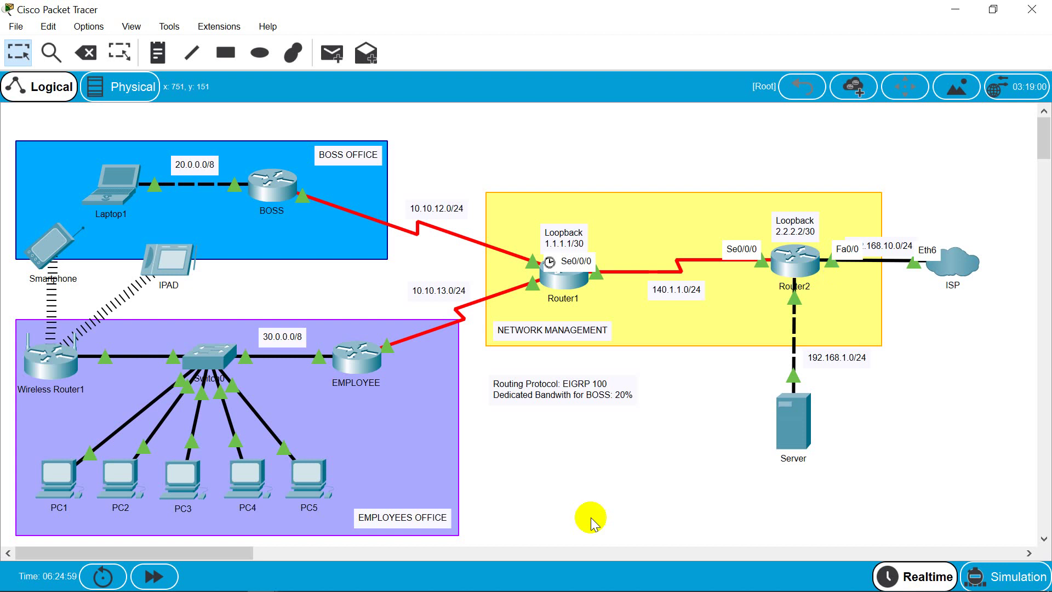
click(788, 268)
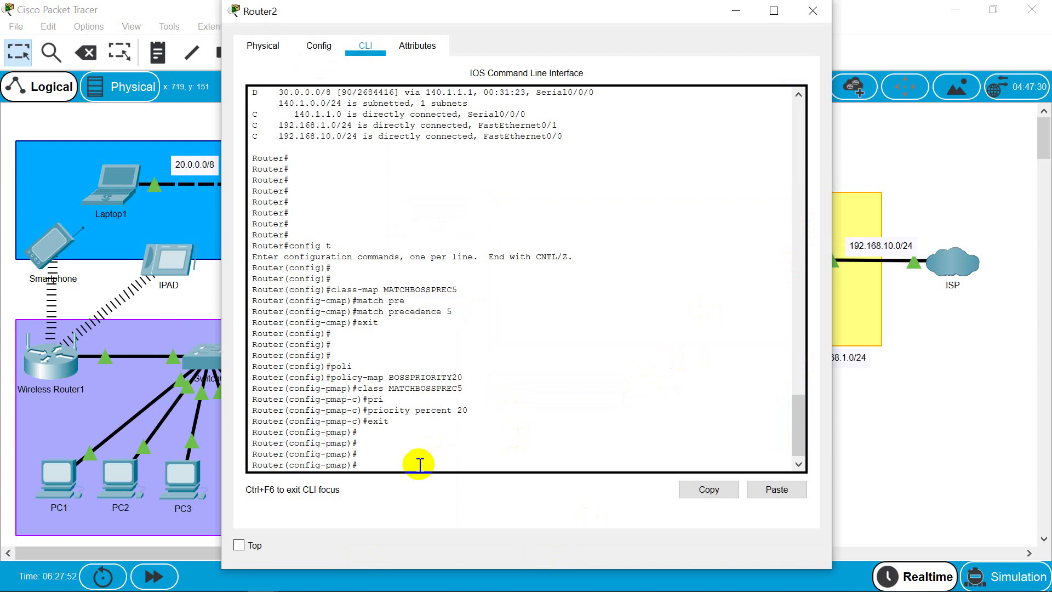
text(int fa 0/0)
key(Return)
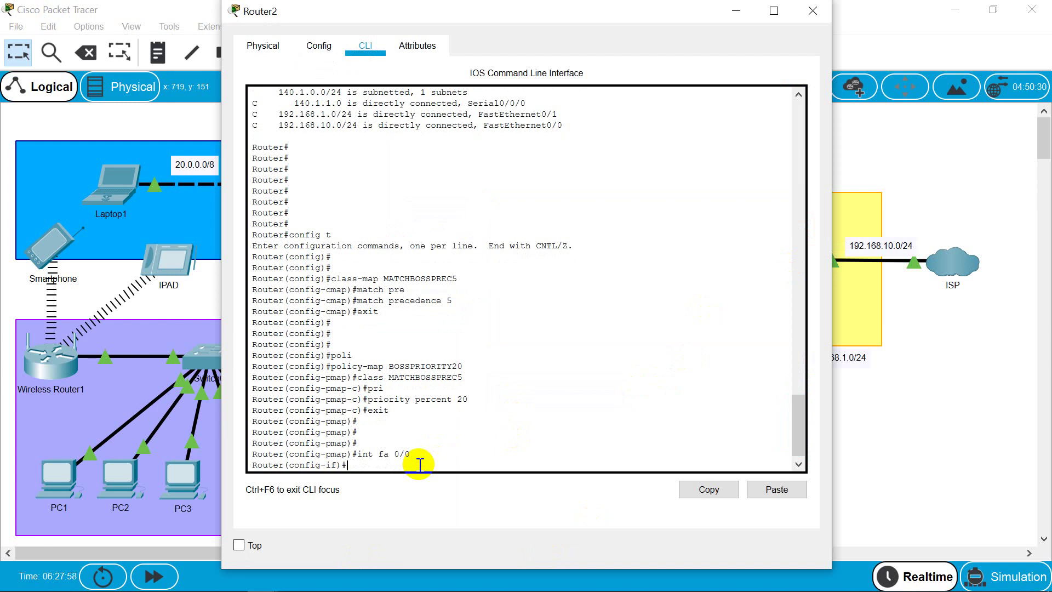
- Apply the policy map BOSSPRIORITY20 to Router2's interface fa 0/0 as its output service policy
text(ser)
key(Tab)
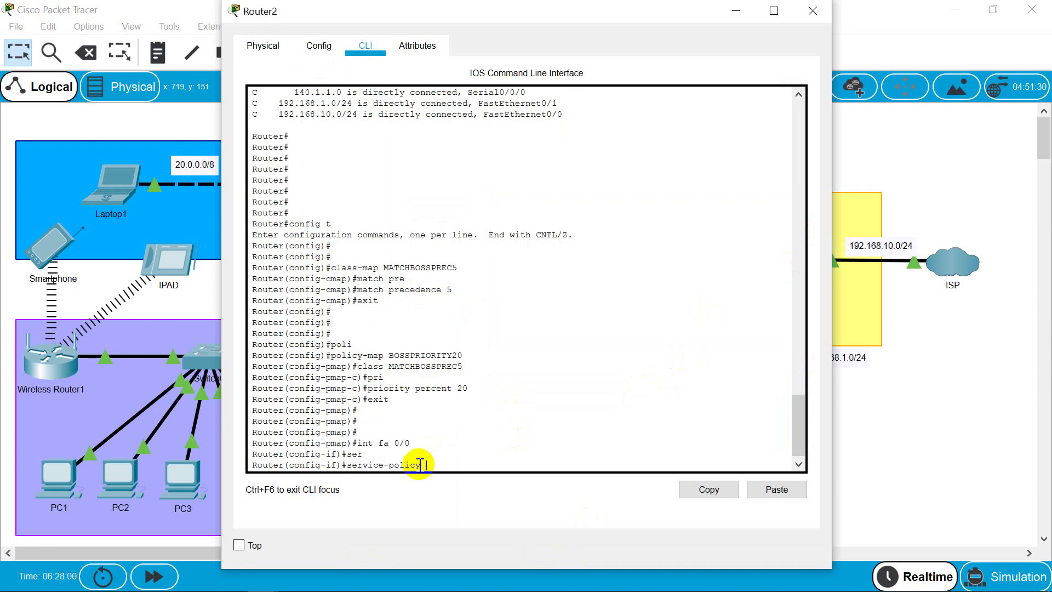
text(o)
key(Tab)
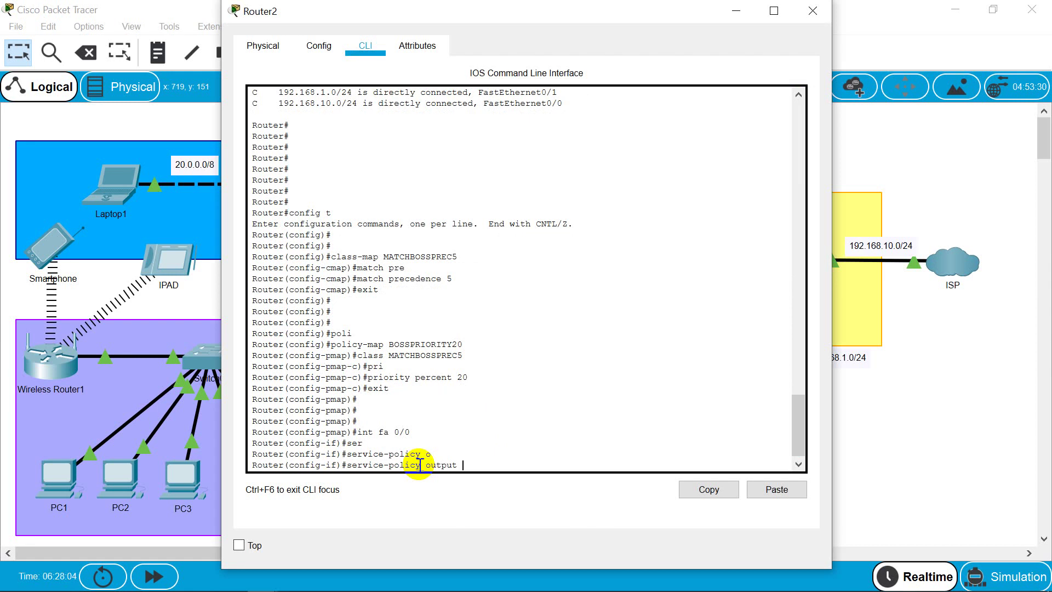
text(BOSSPRIORITY)
text(20)
key(Return)
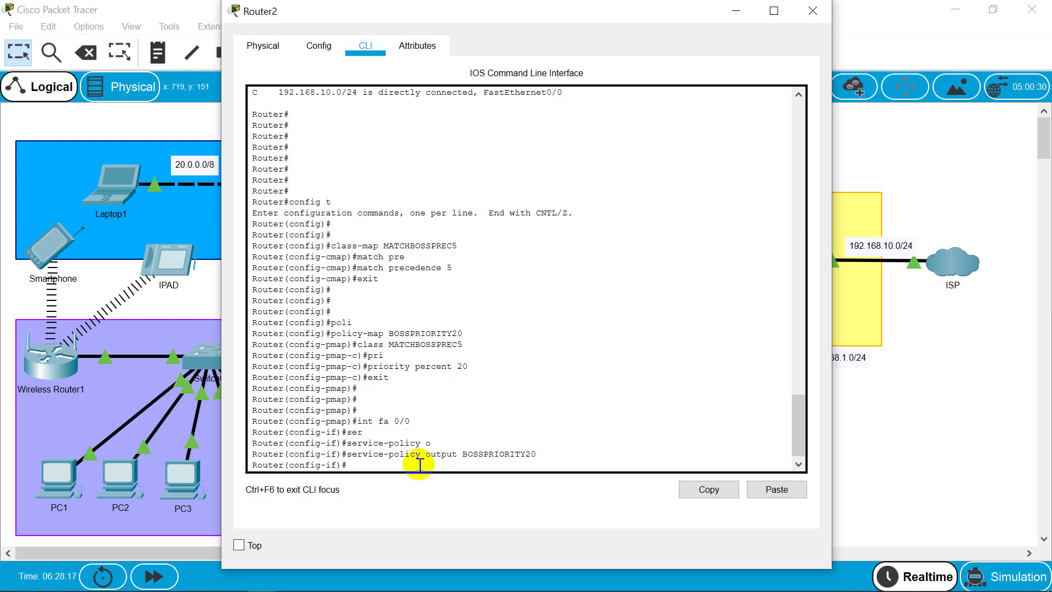
- Exit interface configuration, end Router2's configuration session, and close the Router2 window
text(exit)
key(Return)
key(Return)
key(Return)
text(end)
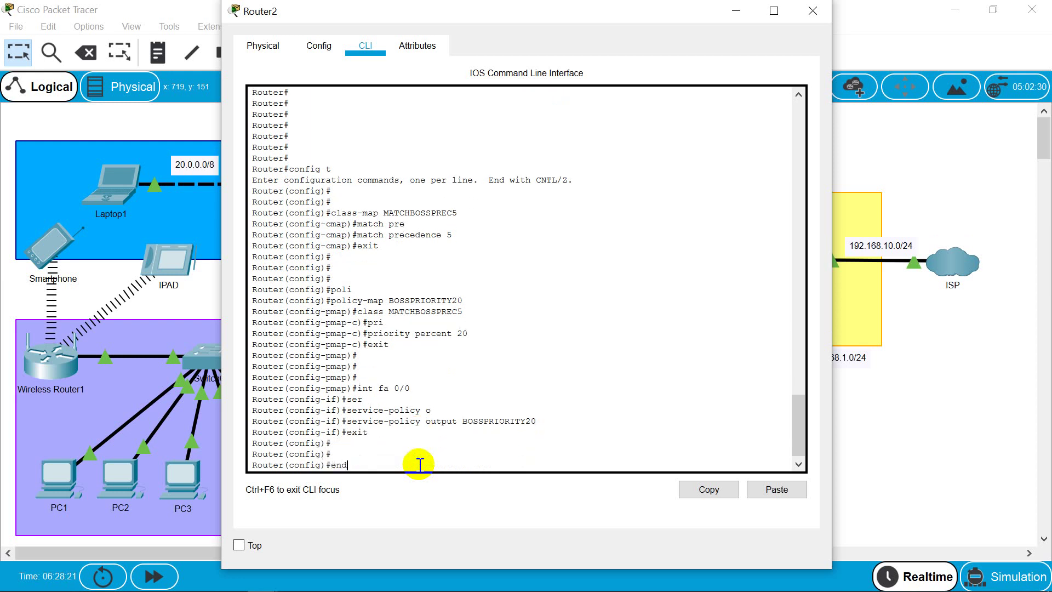
key(Return)
key(Return)
key(Return)
key(Return)
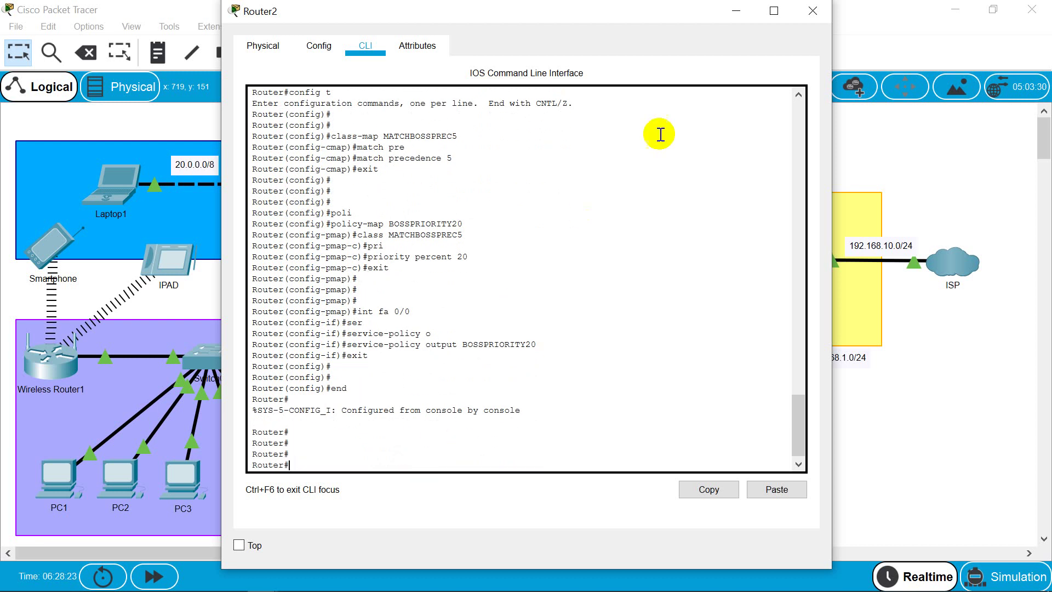
click(812, 12)
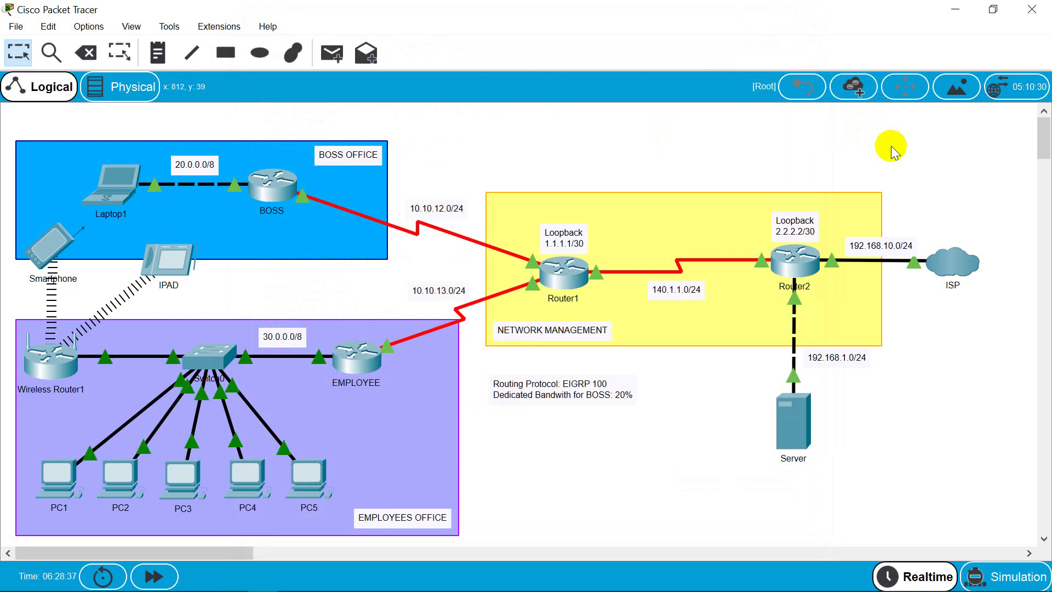
- Open Router1's CLI and run show policy-map to review its configured policy map, class and precedence setting
click(564, 282)
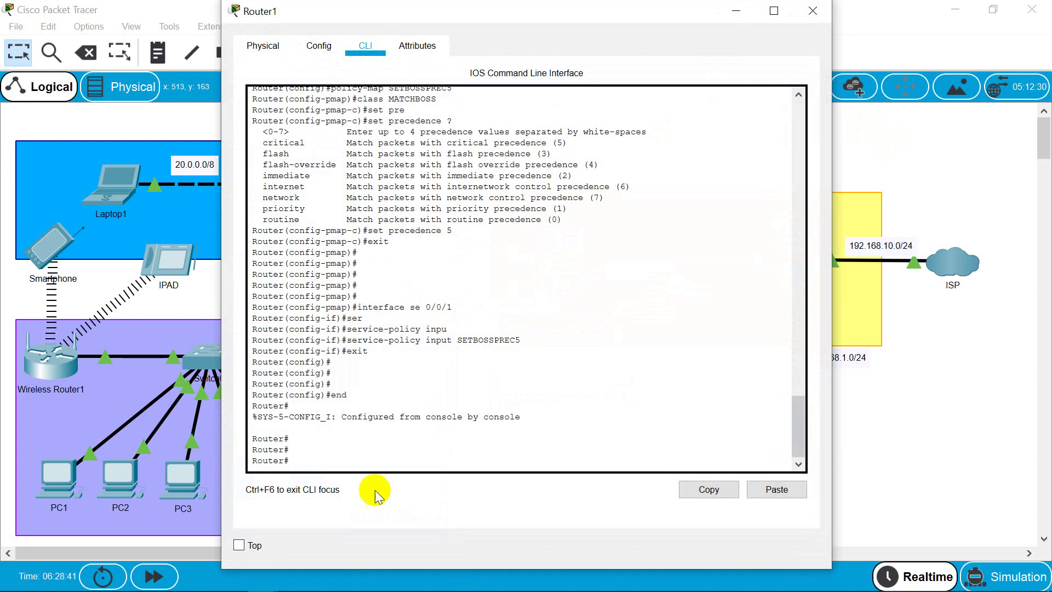
click(370, 465)
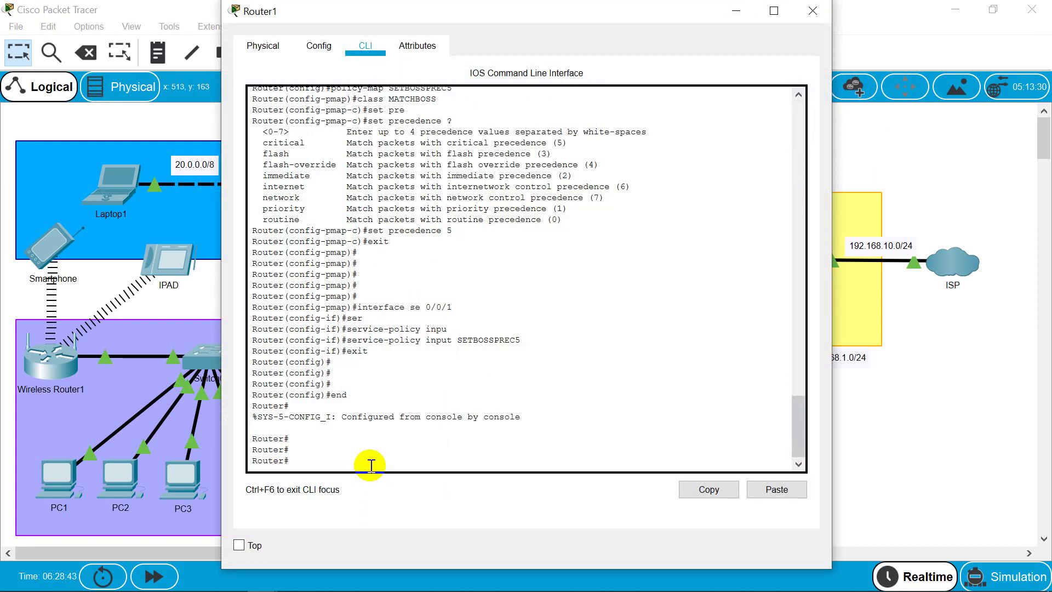
key(Return)
key(Return)
key(Return)
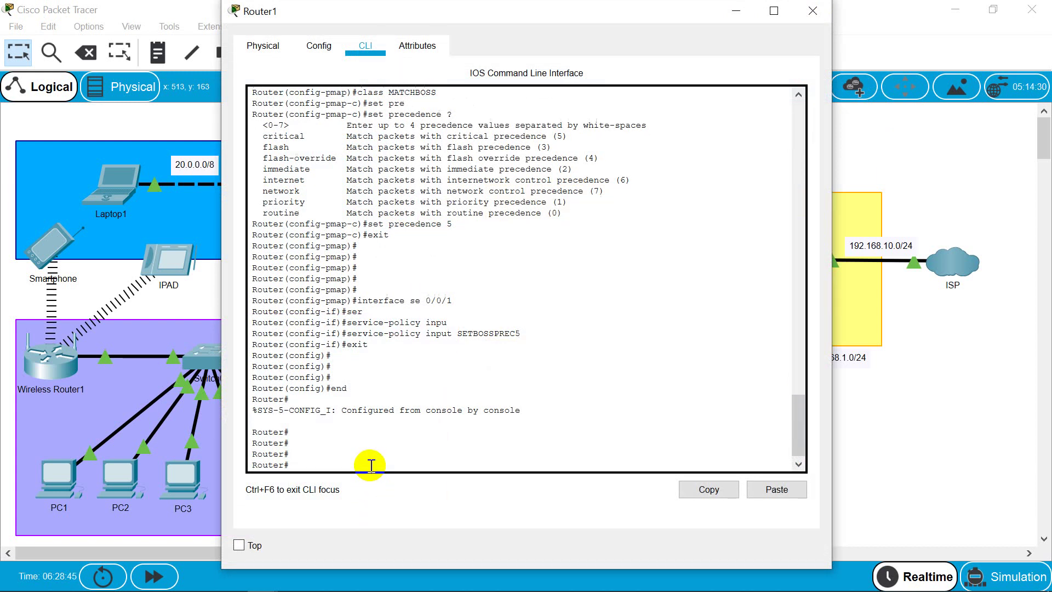
text(show)
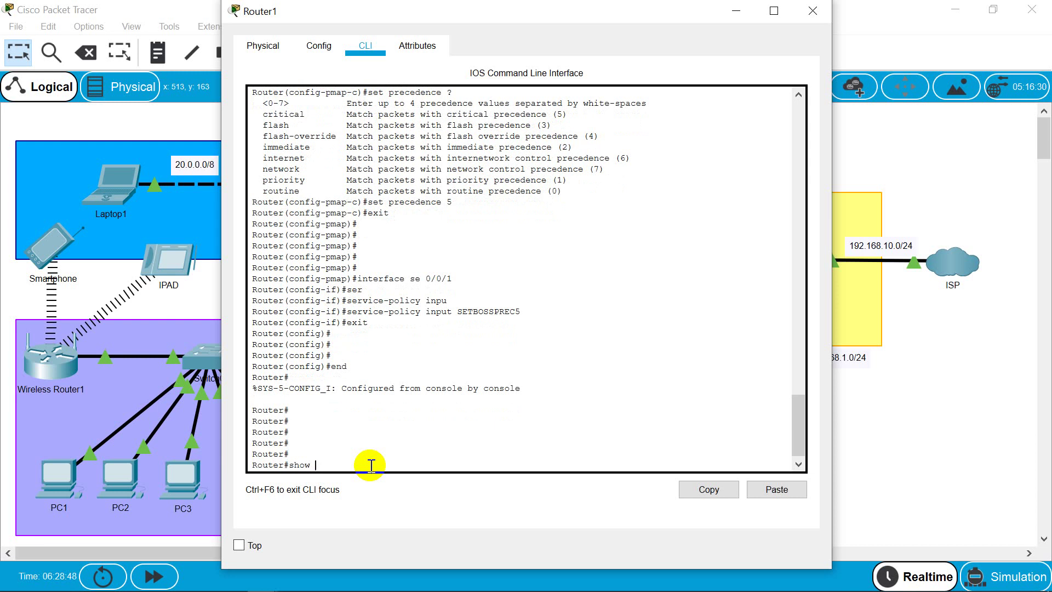
text( policy-map)
key(Return)
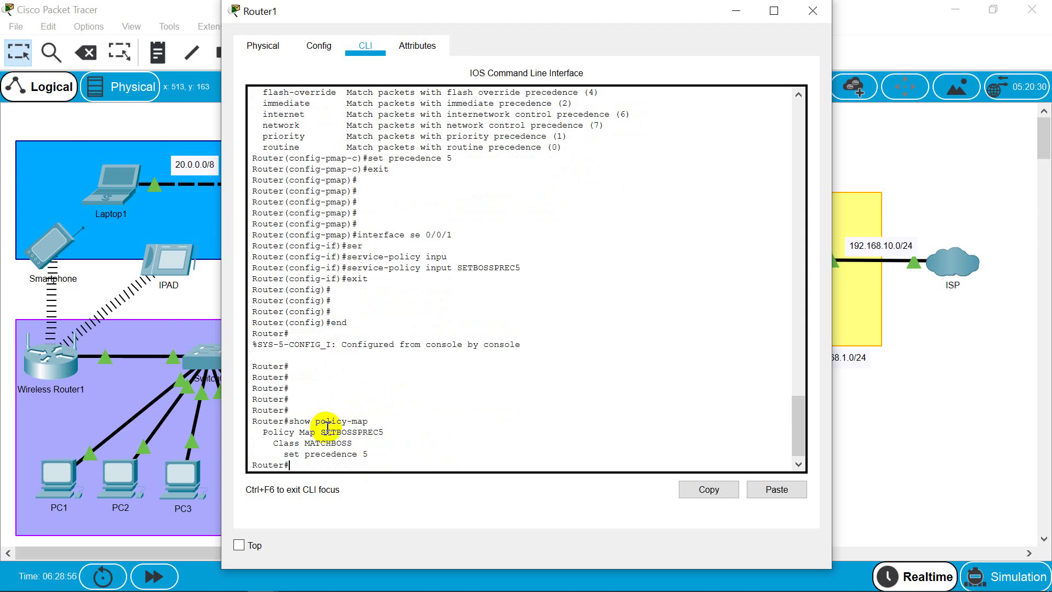
drag(327, 426, 304, 453)
click(310, 469)
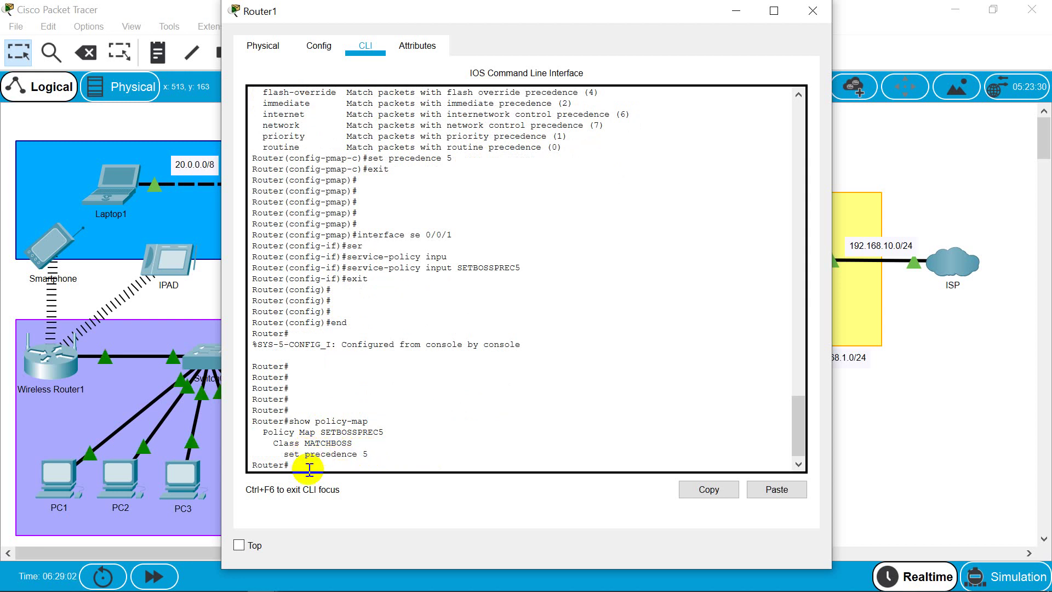
- Display the policy-map statistics for Router1's interface se 0/0/1 with show policy-map interface se 0/0/1
key(Return)
key(Return)
key(Return)
key(Return)
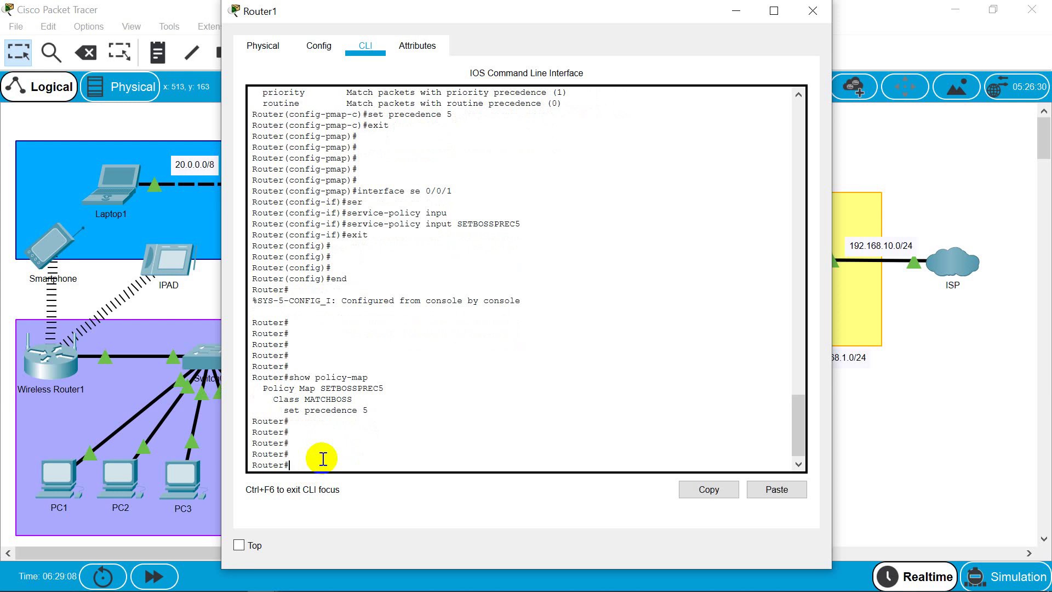
text(show policy-map in)
key(Tab)
text(s)
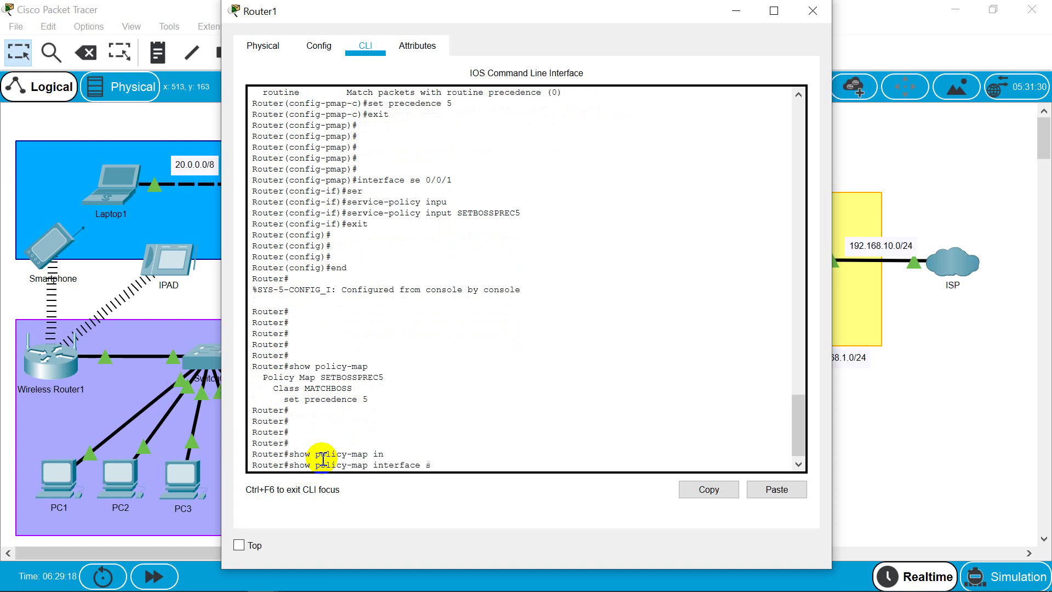
text(e 0/0/1)
key(Return)
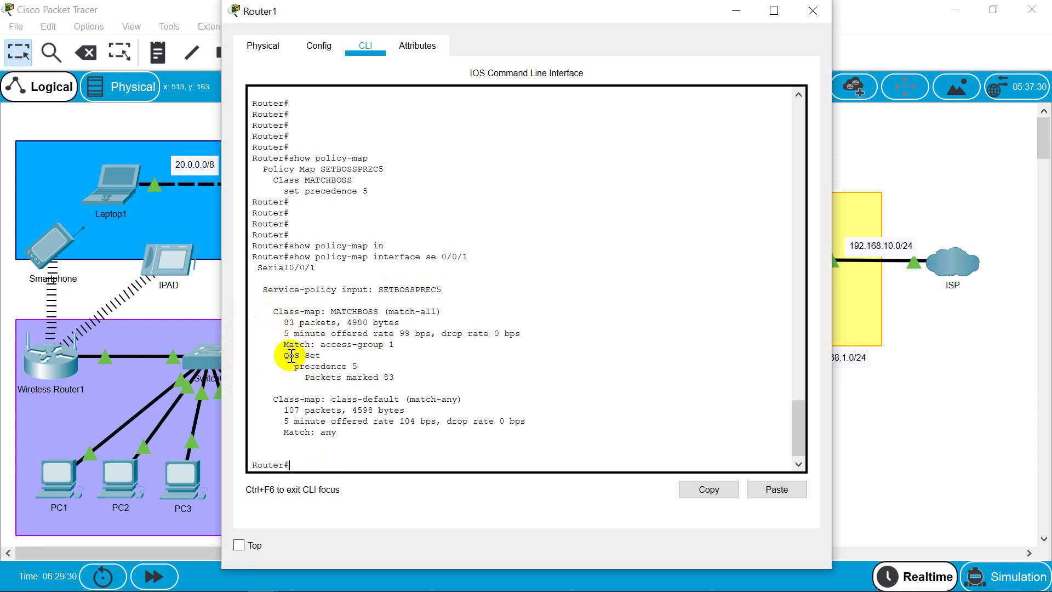
- Examine the QoS Set and marked-packets lines in the MATCHBOSS class output, and close the Router1 window
drag(317, 357, 380, 381)
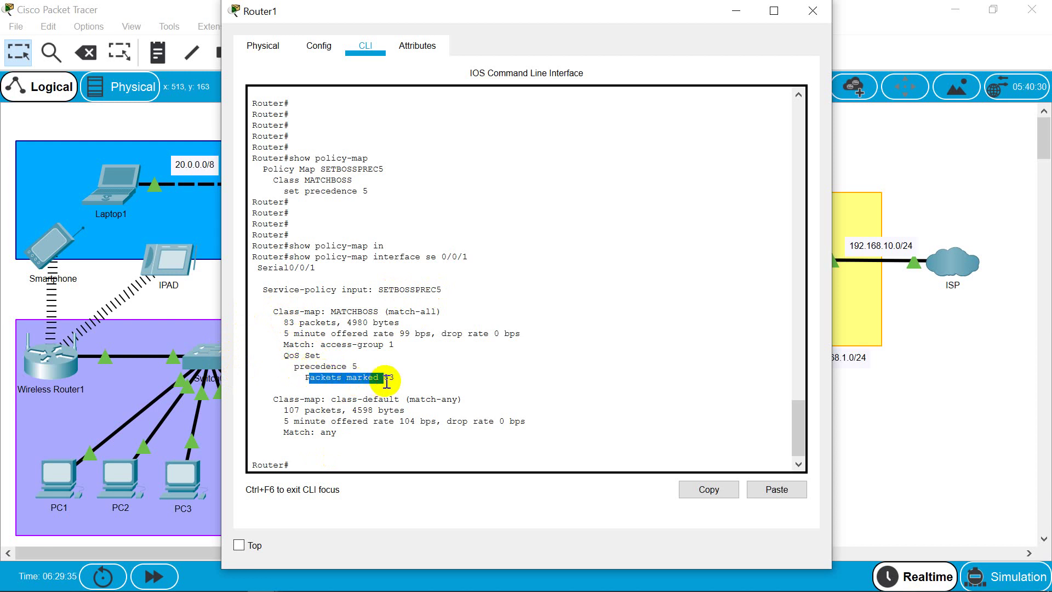
click(332, 323)
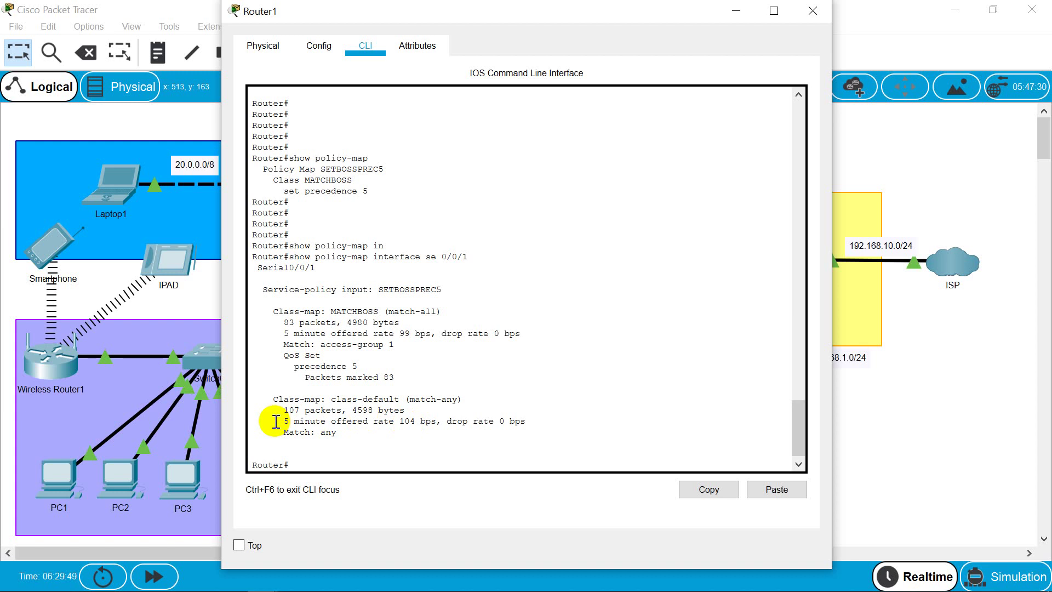
click(810, 15)
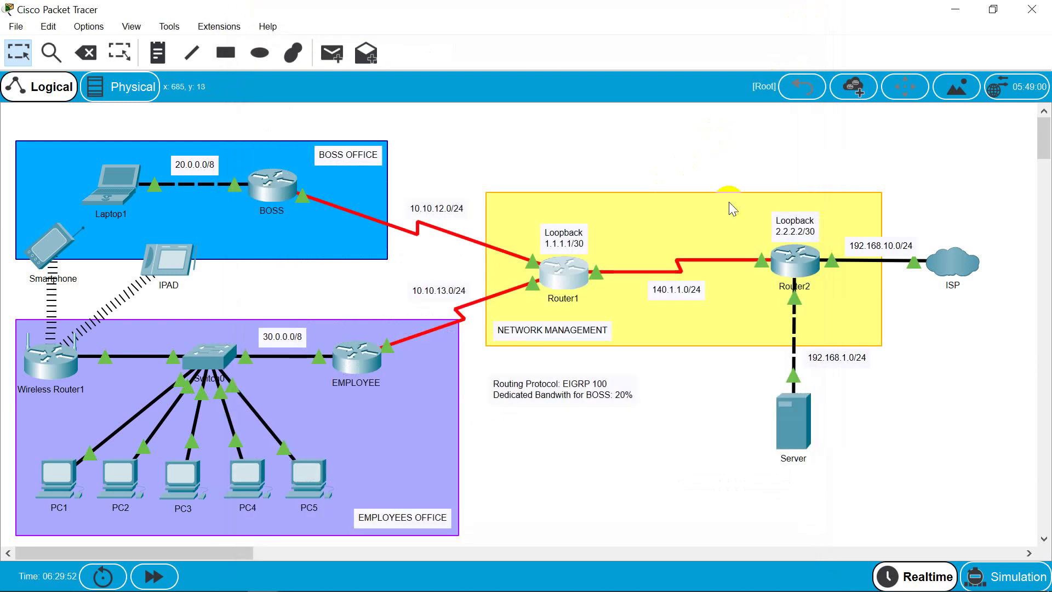
- Open Router2's CLI and display its interface policy statistics with show policy-map interface fa 0/0
click(789, 274)
click(356, 465)
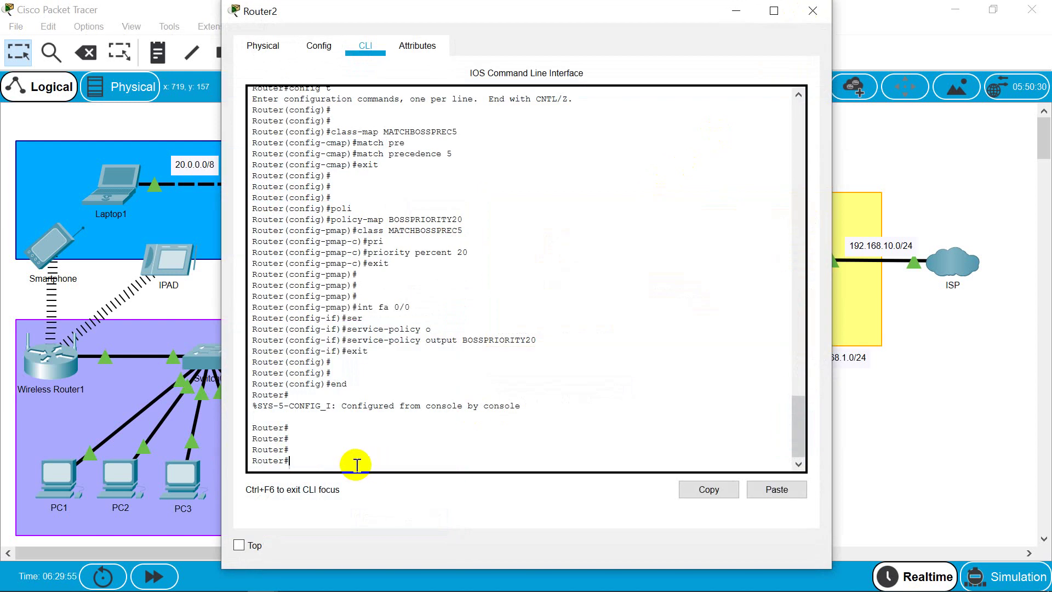
key(Return)
key(Return)
key(Return)
key(Return)
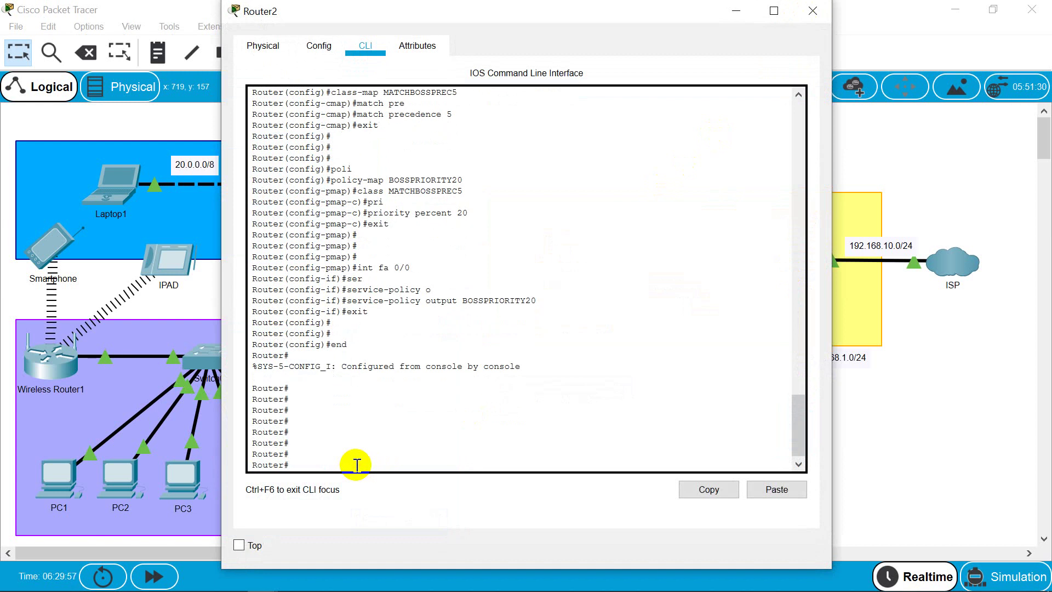
text(show po)
key(Tab)
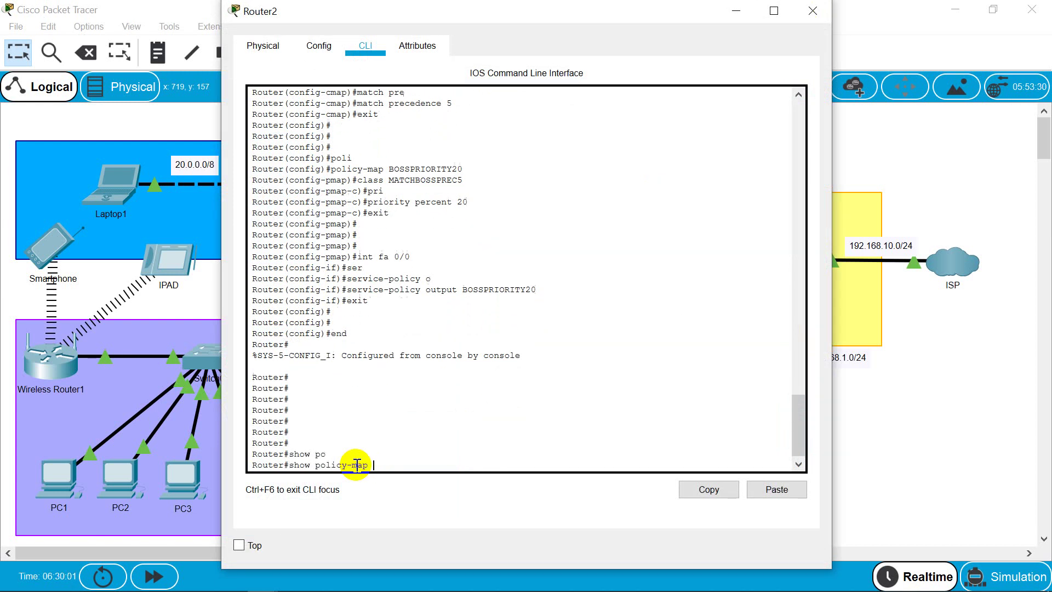
text(int)
key(Tab)
text(f)
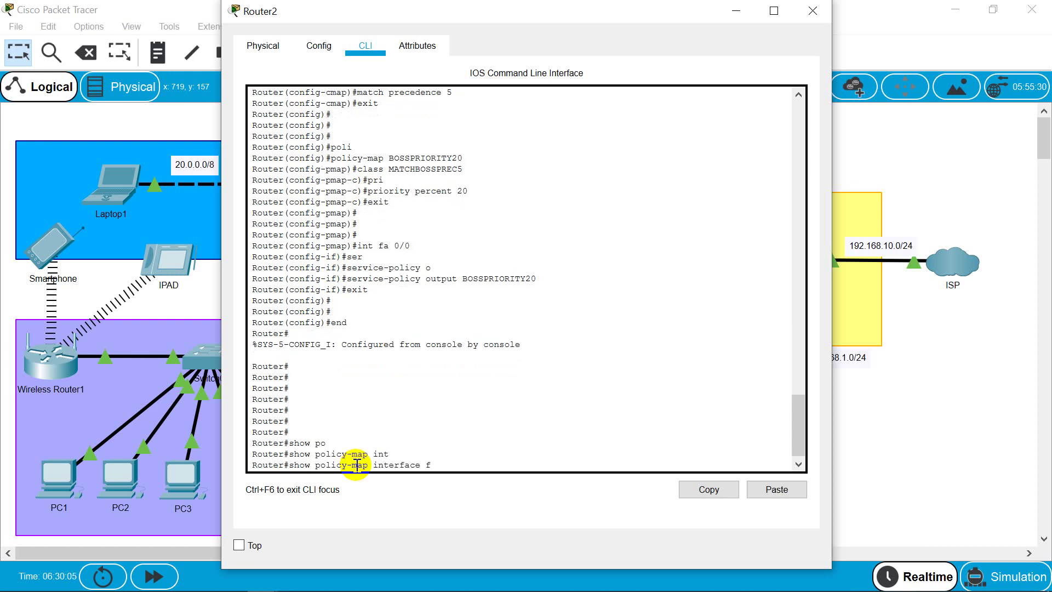
text(a 0/0)
key(Return)
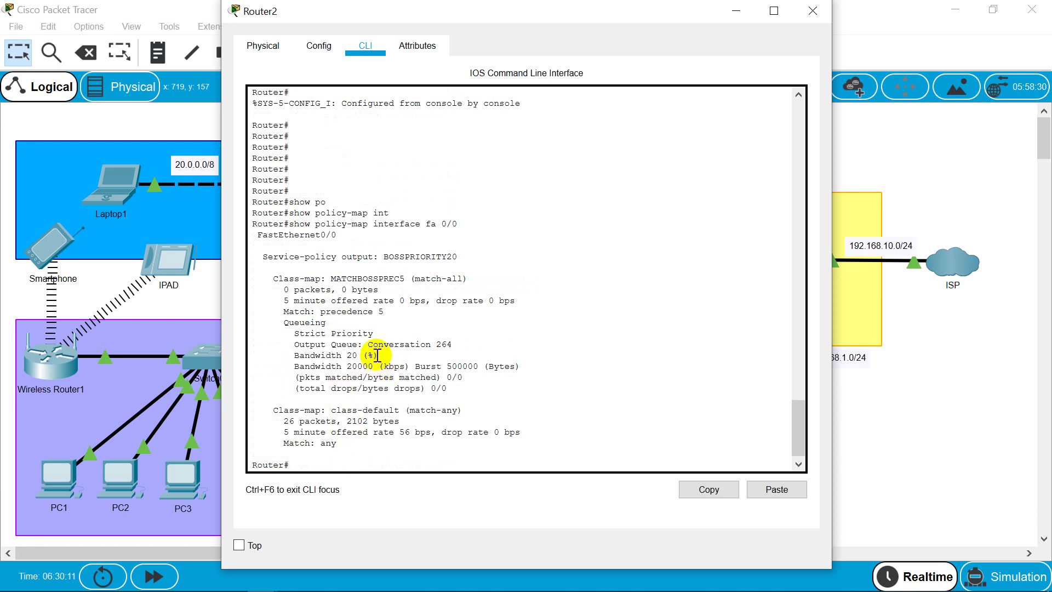
- Examine the bandwidth, queueing priority, precedence match and class-map name in Router2's policy output, and close the Router2 window
drag(377, 356, 300, 356)
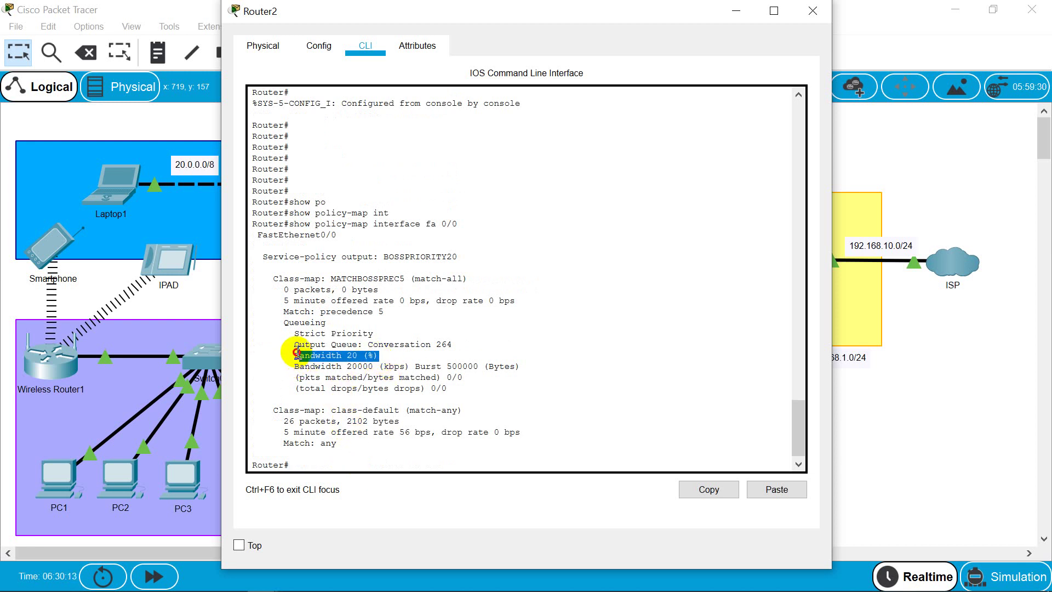
click(363, 386)
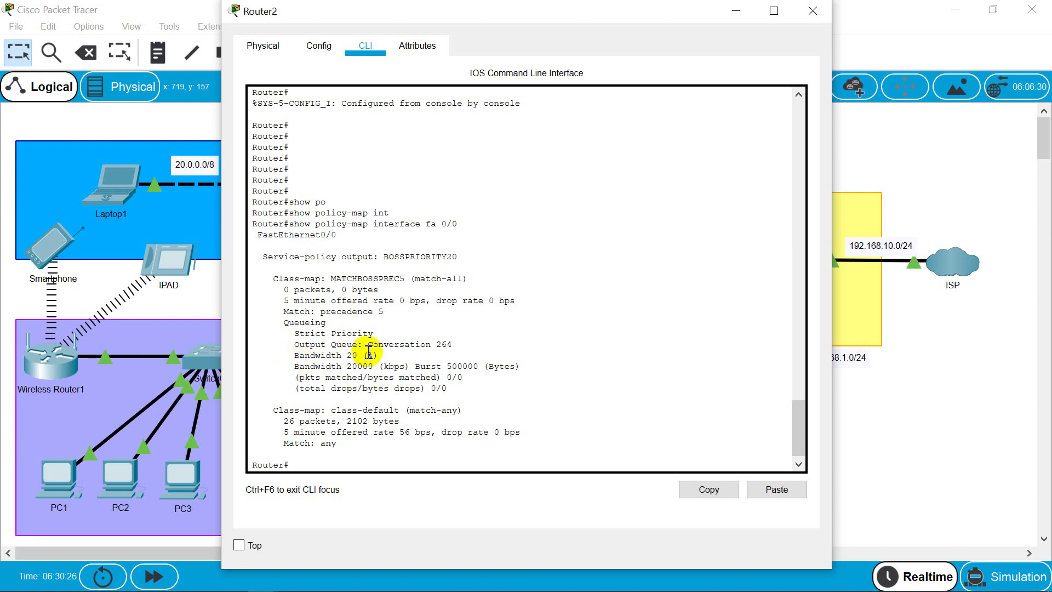
drag(373, 334, 294, 333)
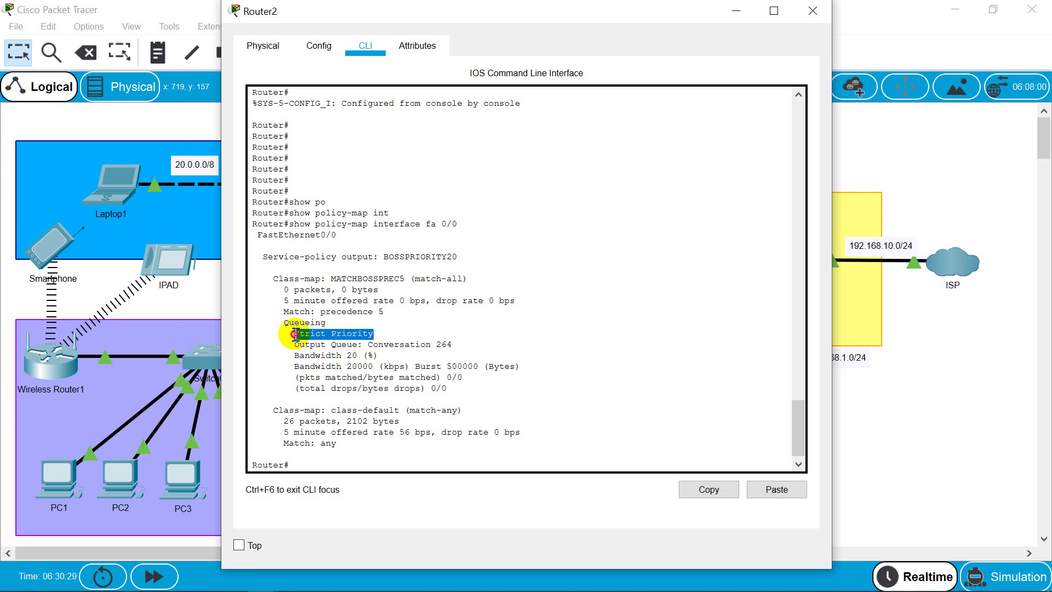
click(462, 371)
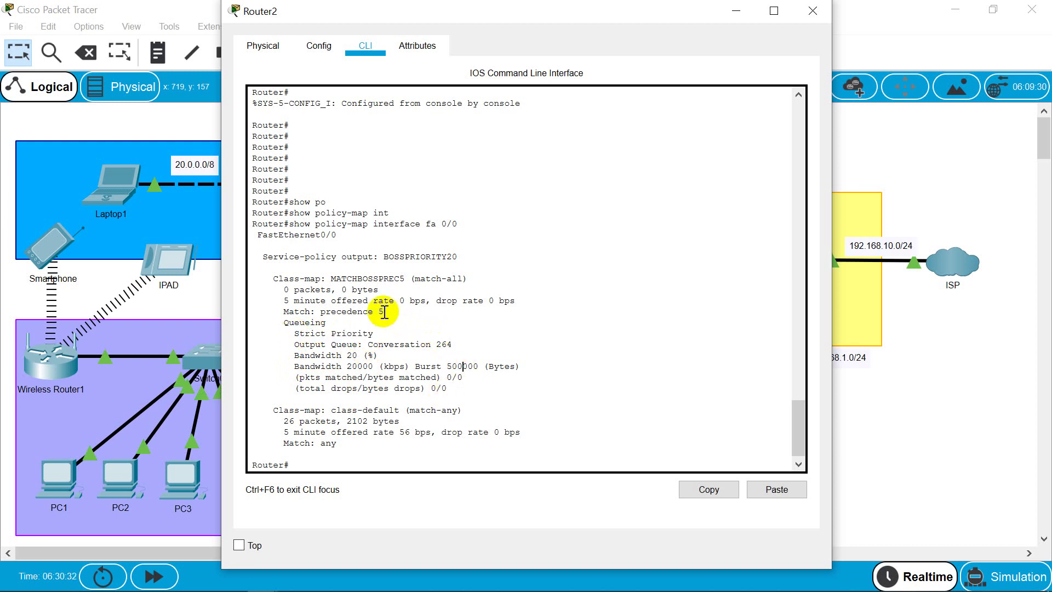
drag(384, 312, 283, 310)
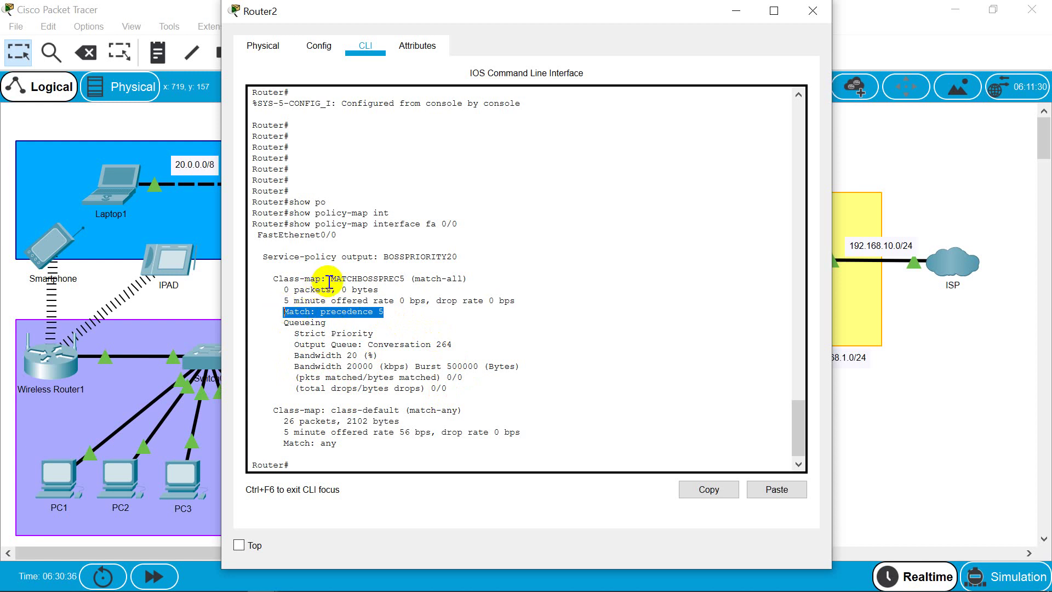
drag(331, 278, 405, 279)
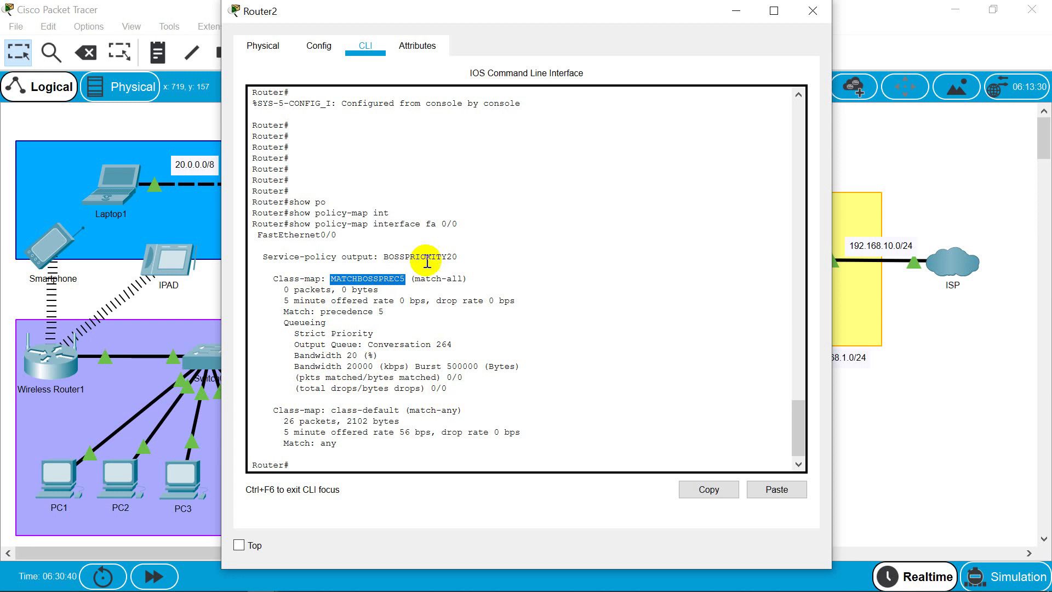
click(822, 10)
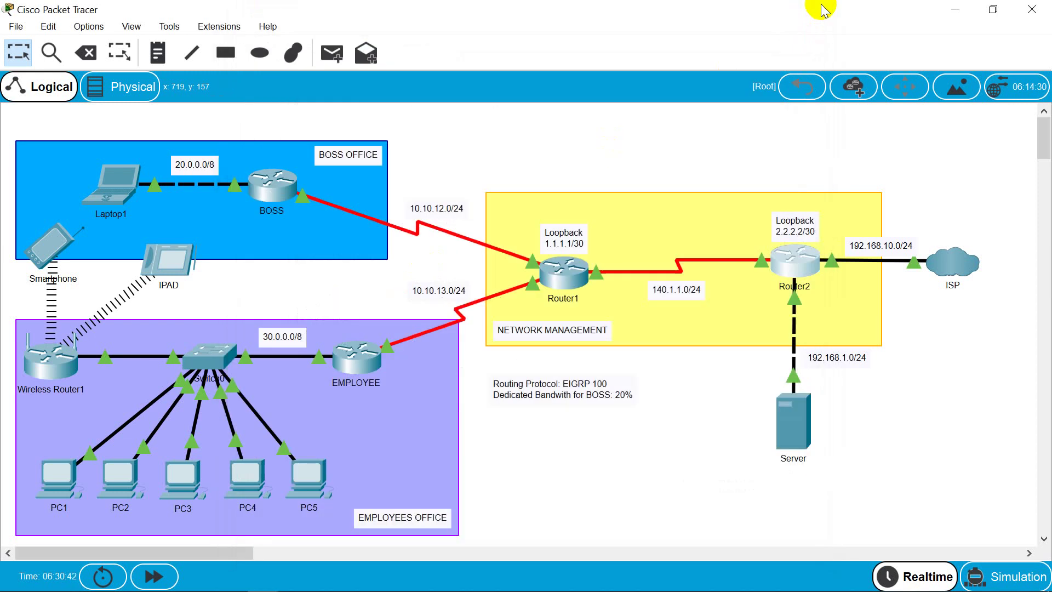